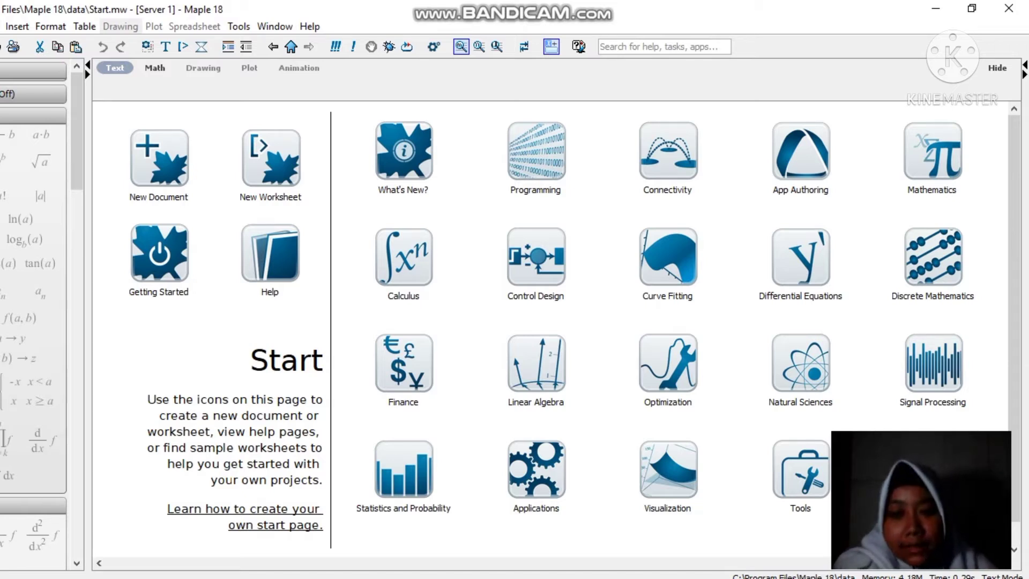
- Create a new blank worksheet from the start page
{"action": "left_click", "coordinate": [271, 165]}
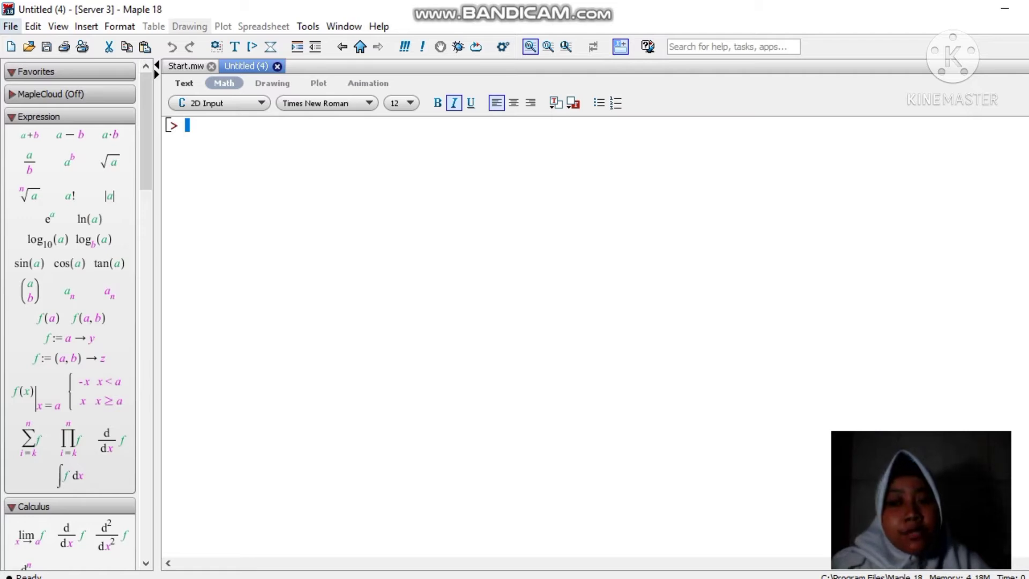
- Examine the available file commands, from creating and closing documents to saving, exporting and reopening recent documents
{"action": "left_click", "coordinate": [10, 26]}
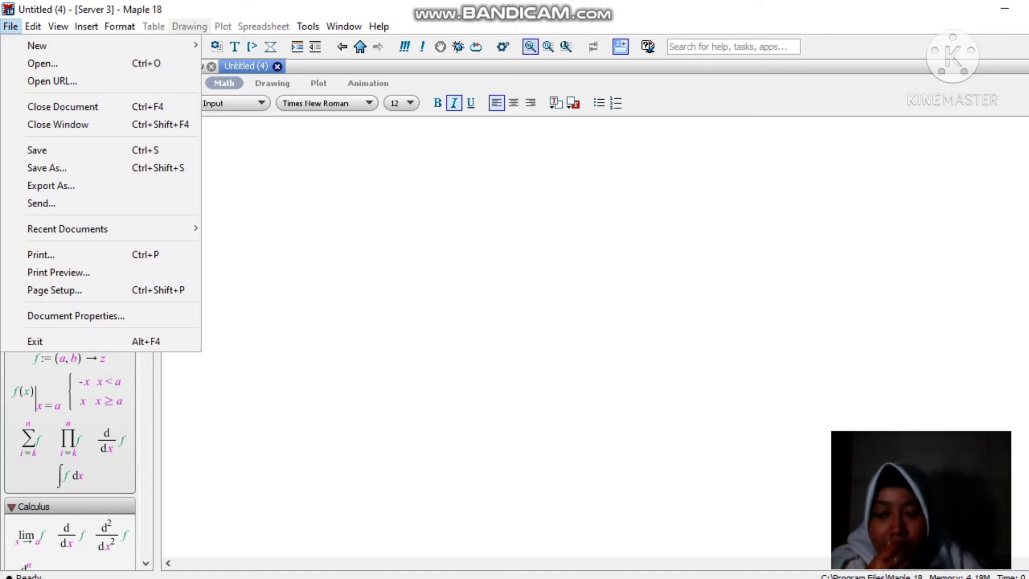
{"action": "key", "text": "Escape"}
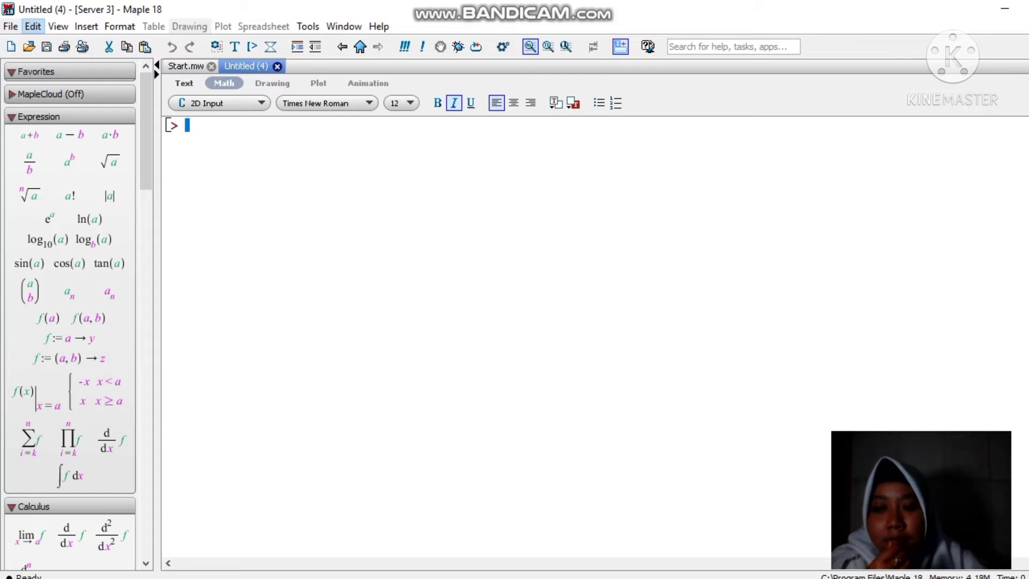
{"action": "key", "text": "alt+f"}
{"action": "key", "text": "Down"}
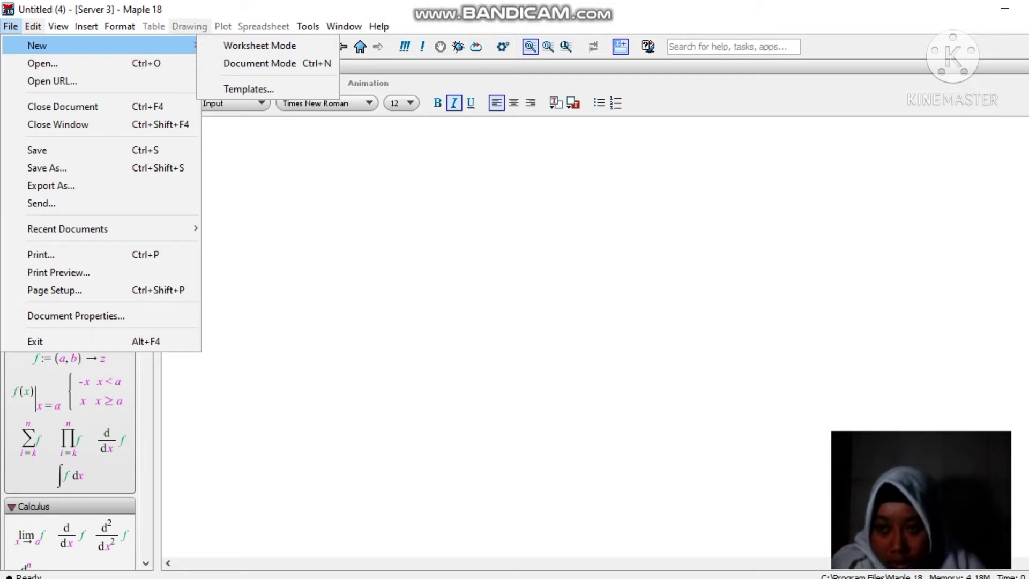
{"action": "key", "text": "Down"}
{"action": "key", "text": "Down"}
{"action": "key", "text": "Down"}
{"action": "key", "text": "Down"}
{"action": "key", "text": "Down"}
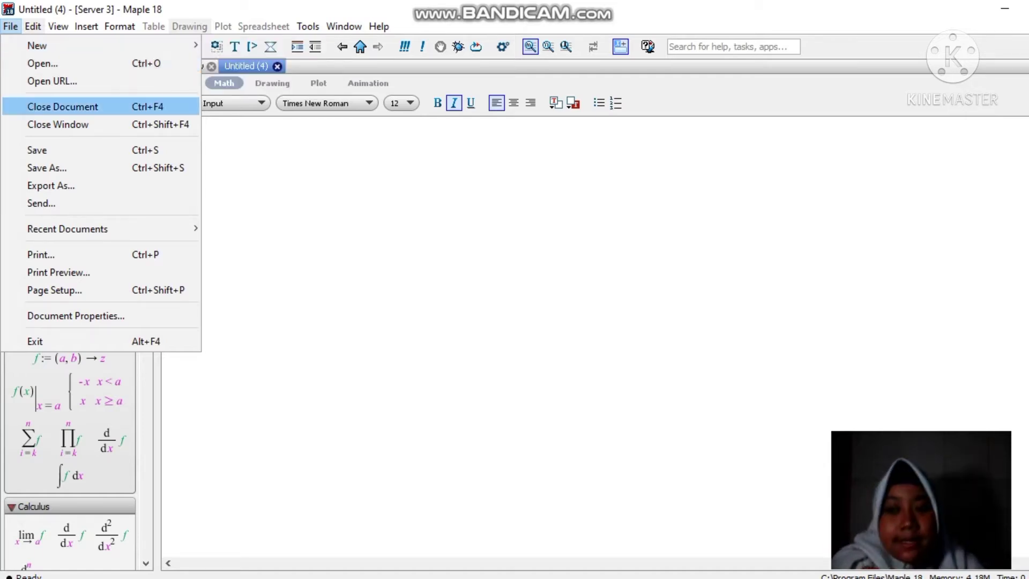
{"action": "key", "text": "Down"}
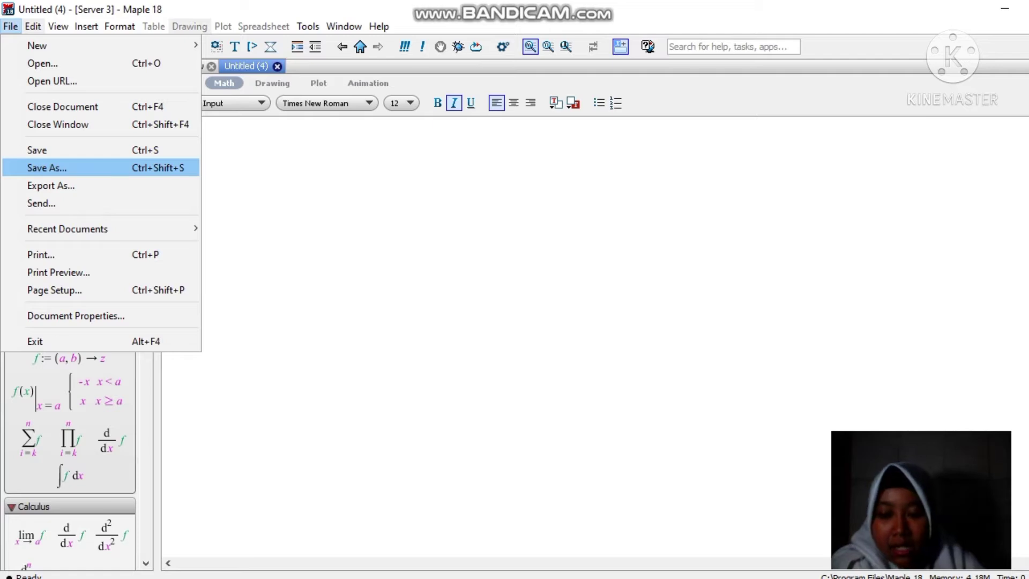
{"action": "key", "text": "Down"}
{"action": "key", "text": "Down"}
{"action": "key", "text": "Down"}
{"action": "key", "text": "Down"}
{"action": "key", "text": "Down"}
{"action": "key", "text": "Down"}
{"action": "key", "text": "Down"}
{"action": "key", "text": "Down"}
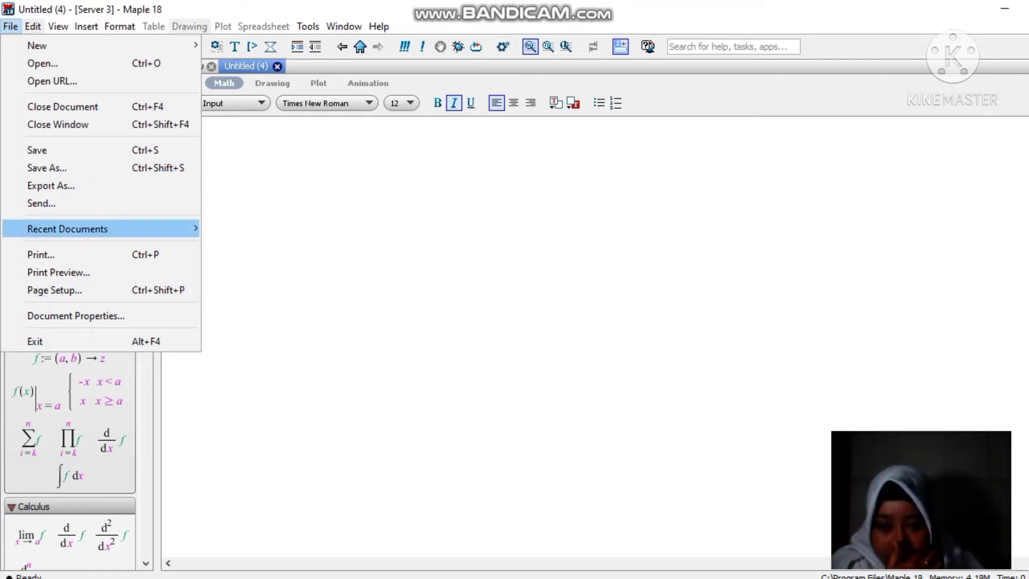
{"action": "key", "text": "Escape"}
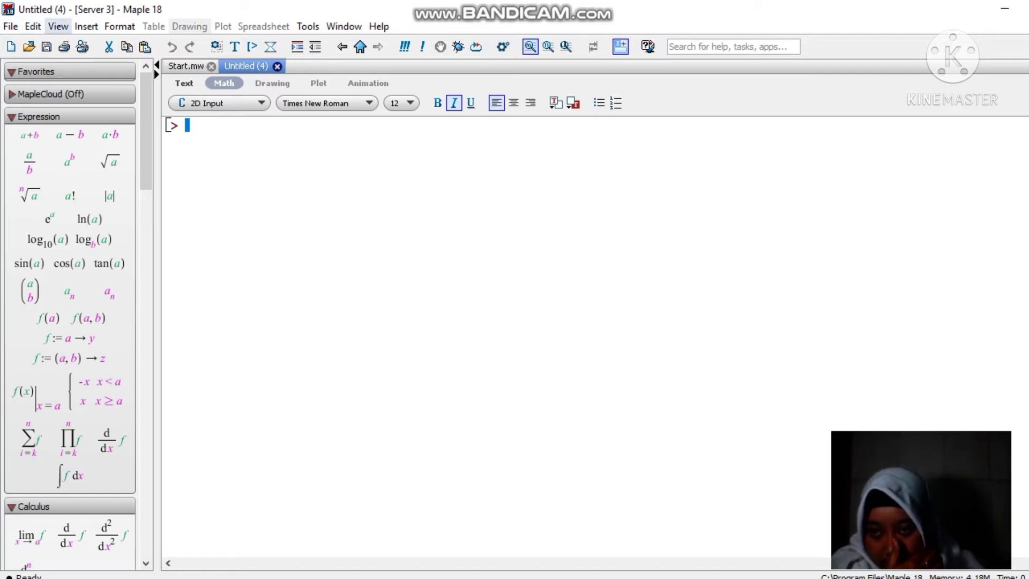
- Examine the worksheet's editing commands and its view options
{"action": "left_click", "coordinate": [58, 26]}
{"action": "left_click", "coordinate": [58, 26]}
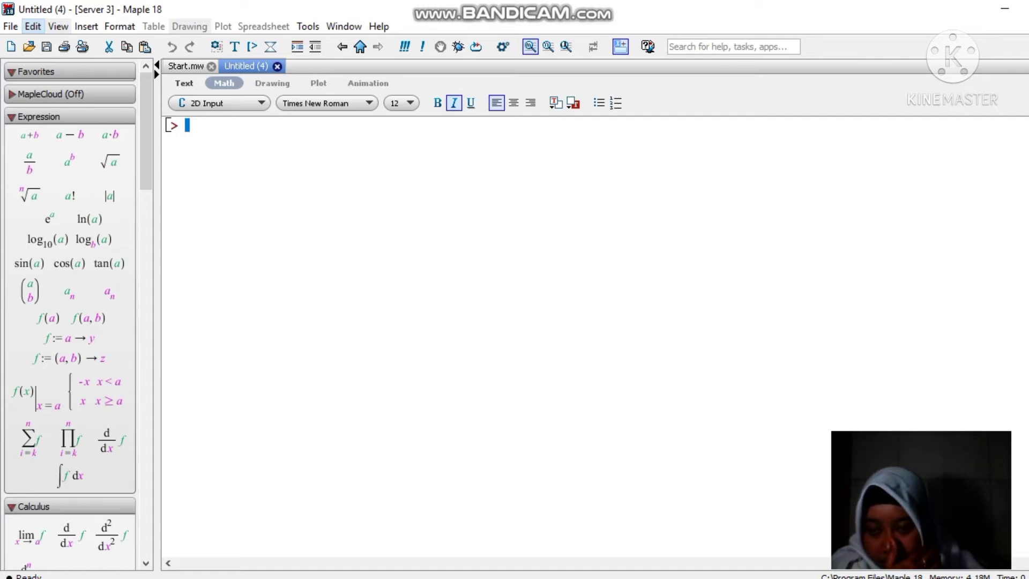
{"action": "left_click", "coordinate": [33, 26]}
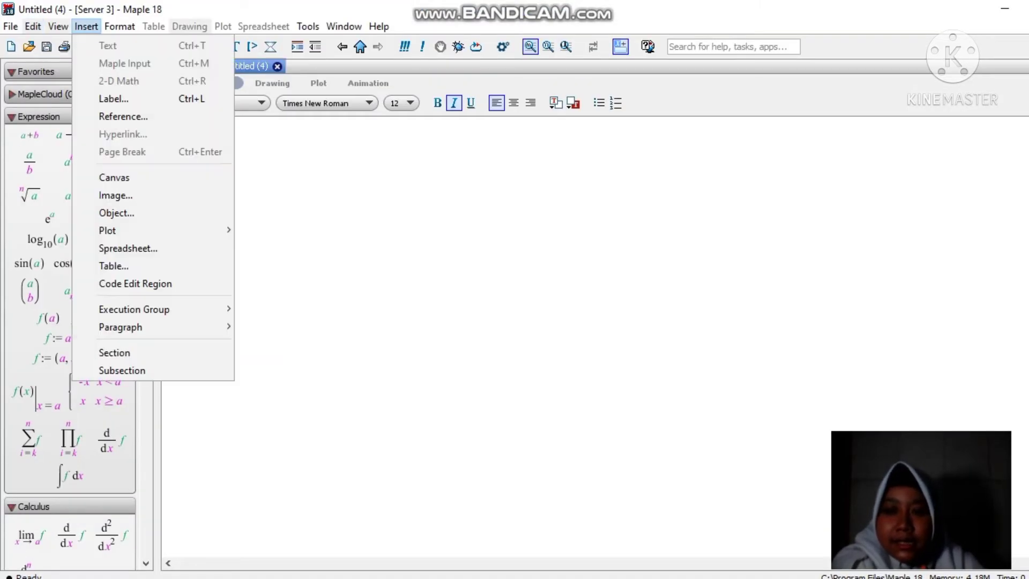
{"action": "mouse_move", "coordinate": [57, 27]}
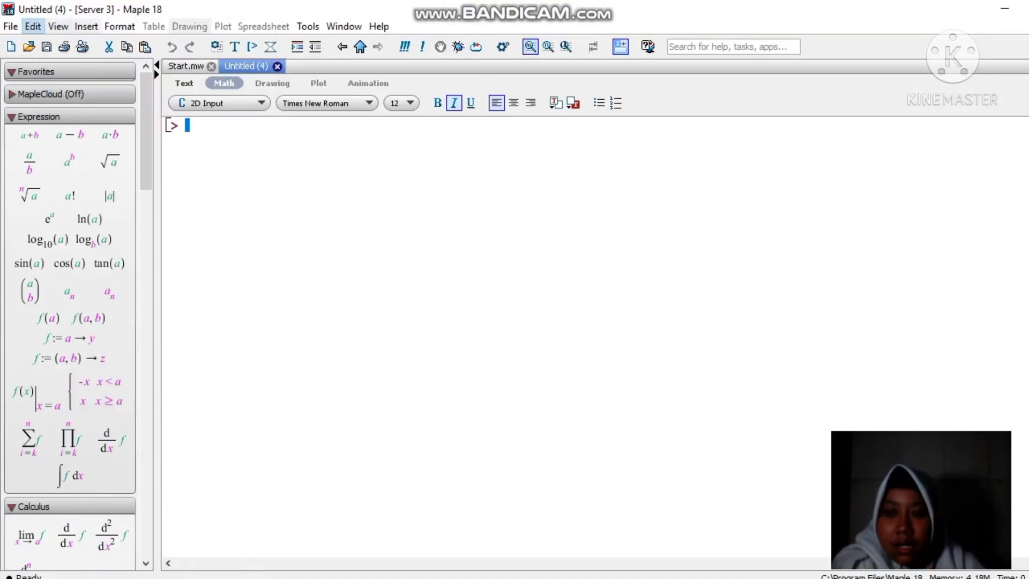
{"action": "key", "text": "Down"}
{"action": "key", "text": "Down"}
{"action": "key", "text": "Down"}
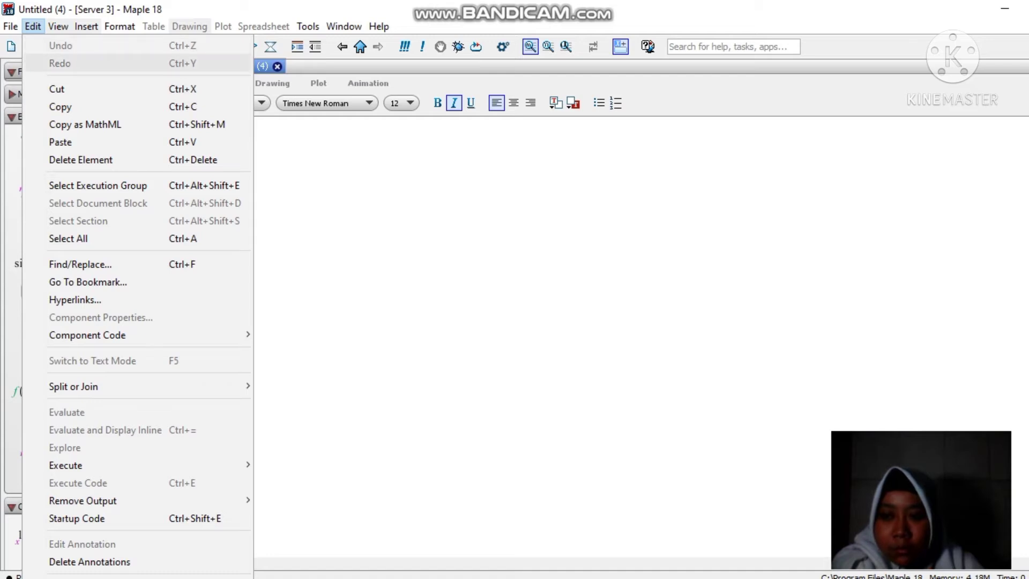
{"action": "key", "text": "Up"}
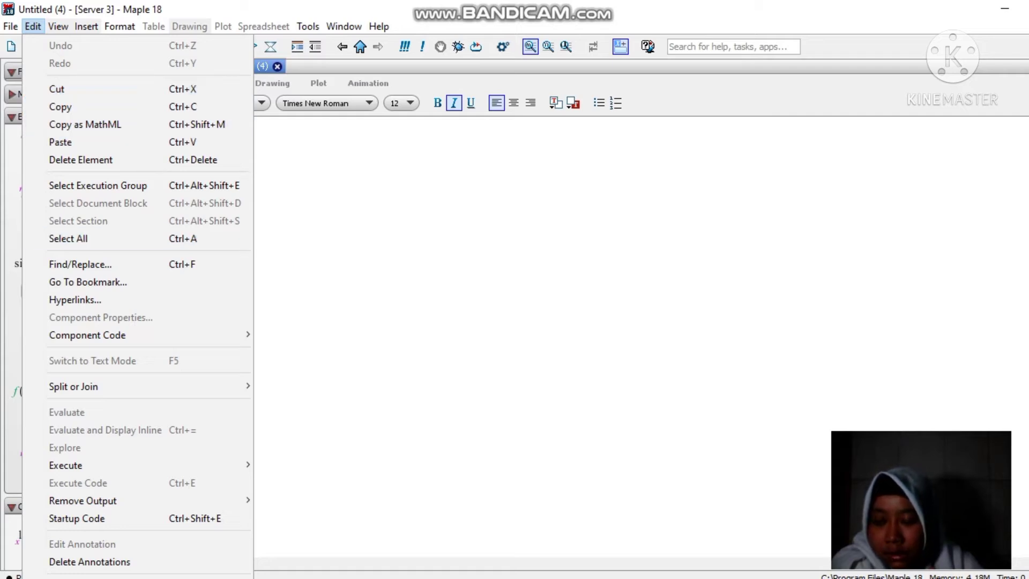
{"action": "left_click", "coordinate": [33, 27]}
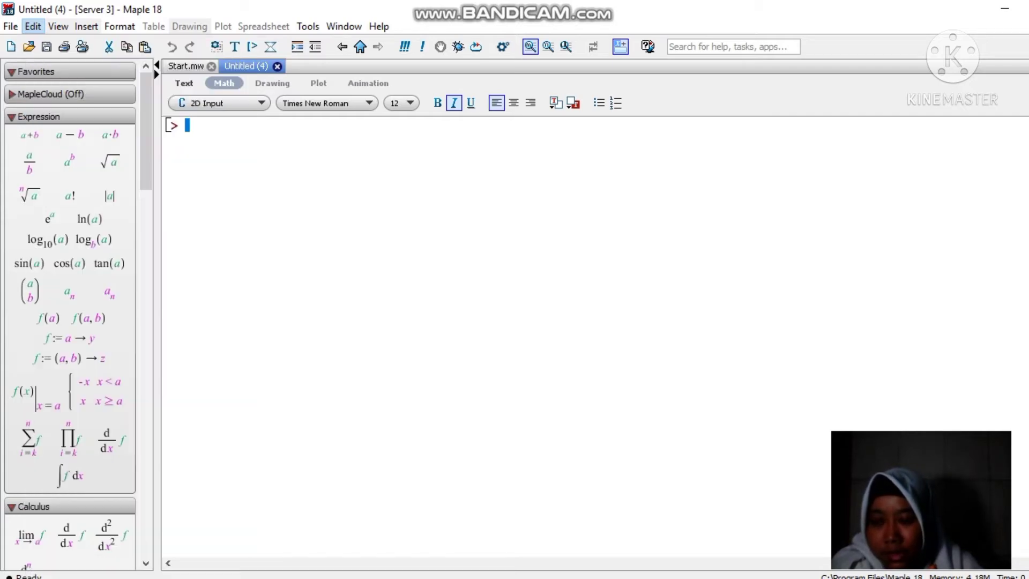
{"action": "left_click", "coordinate": [58, 27]}
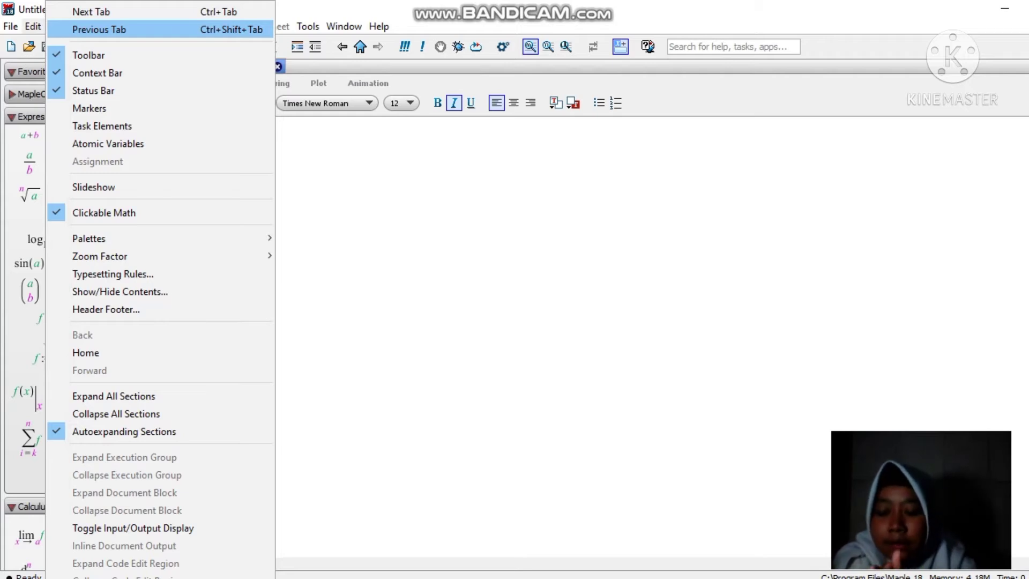
{"action": "key", "text": "Escape"}
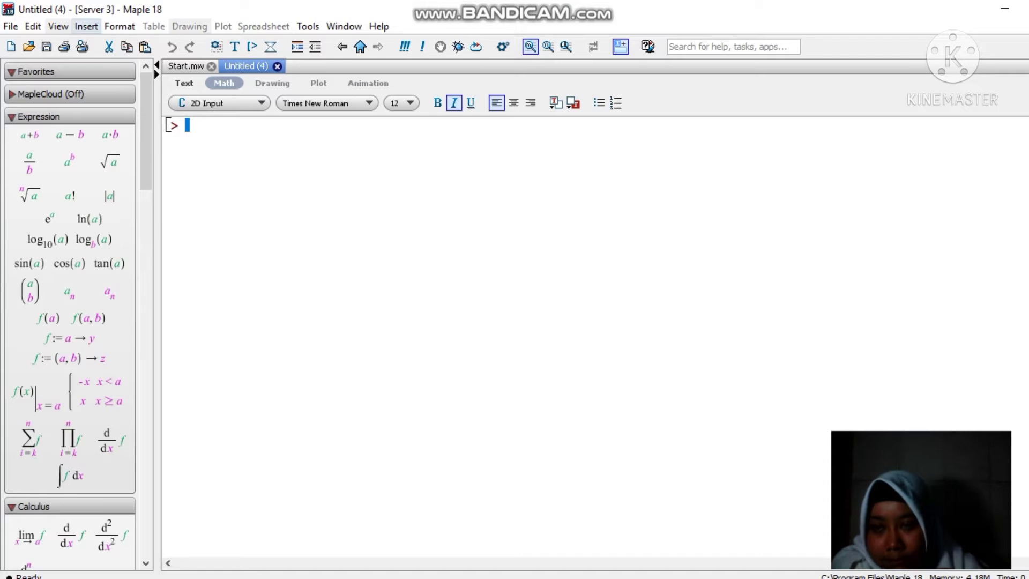
- Examine which elements can be inserted into the worksheet and which formatting commands are available
{"action": "left_click", "coordinate": [86, 26]}
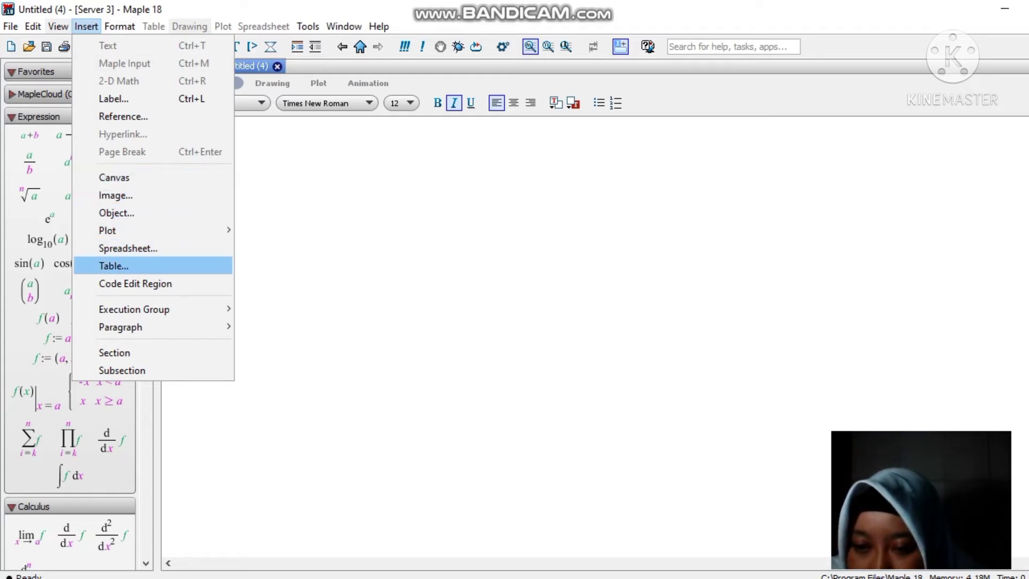
{"action": "mouse_move", "coordinate": [160, 230]}
{"action": "key", "text": "Escape"}
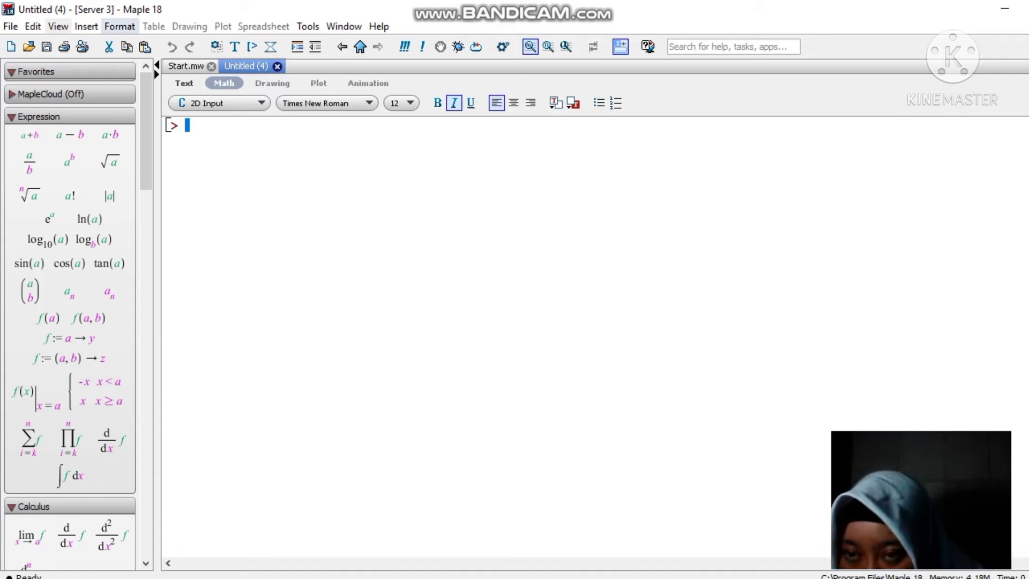
{"action": "left_click", "coordinate": [119, 26]}
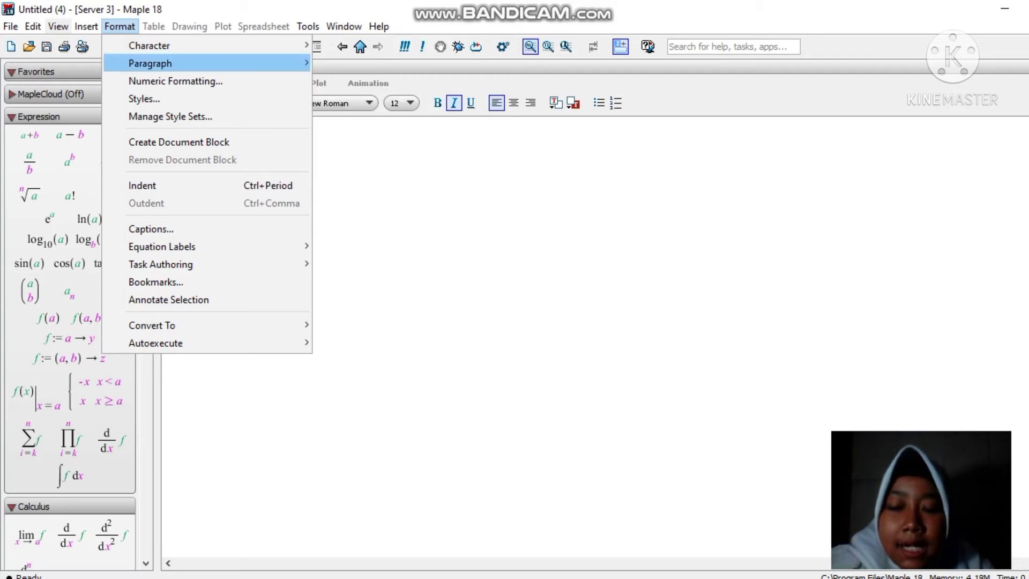
{"action": "mouse_move", "coordinate": [150, 63]}
{"action": "mouse_move", "coordinate": [150, 46]}
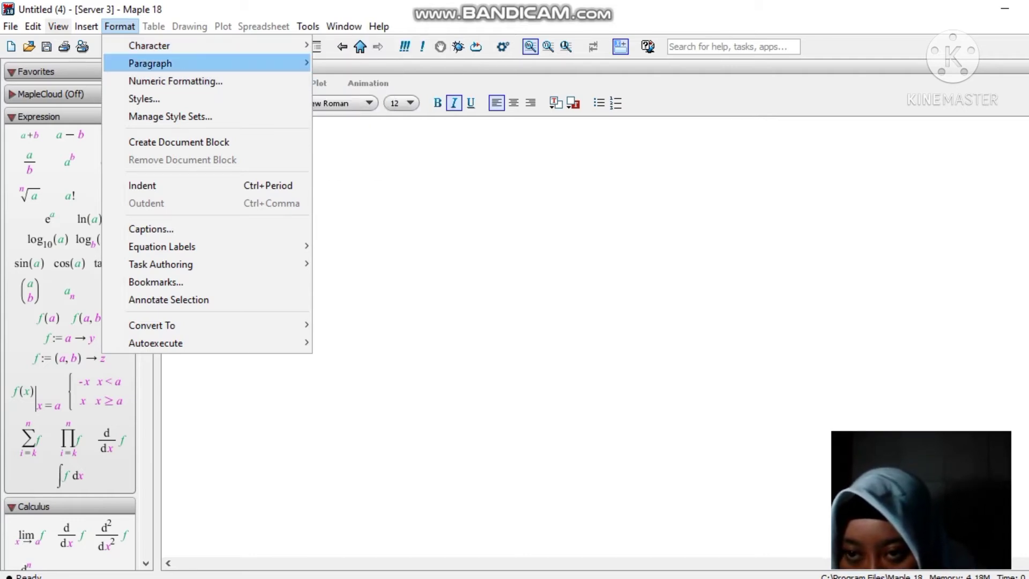
{"action": "key", "text": "Escape"}
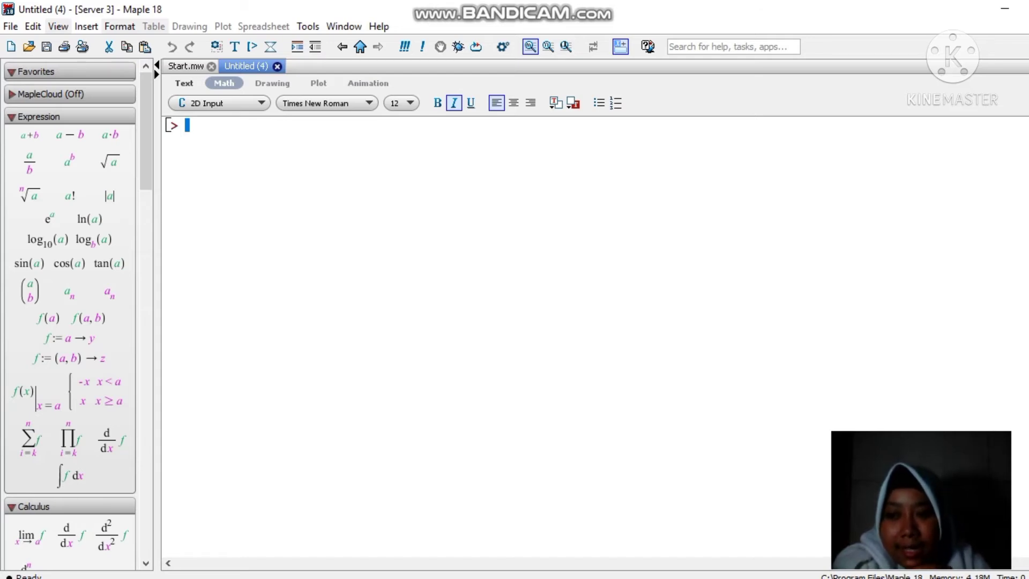
{"action": "left_click", "coordinate": [10, 26]}
{"action": "key", "text": "Escape"}
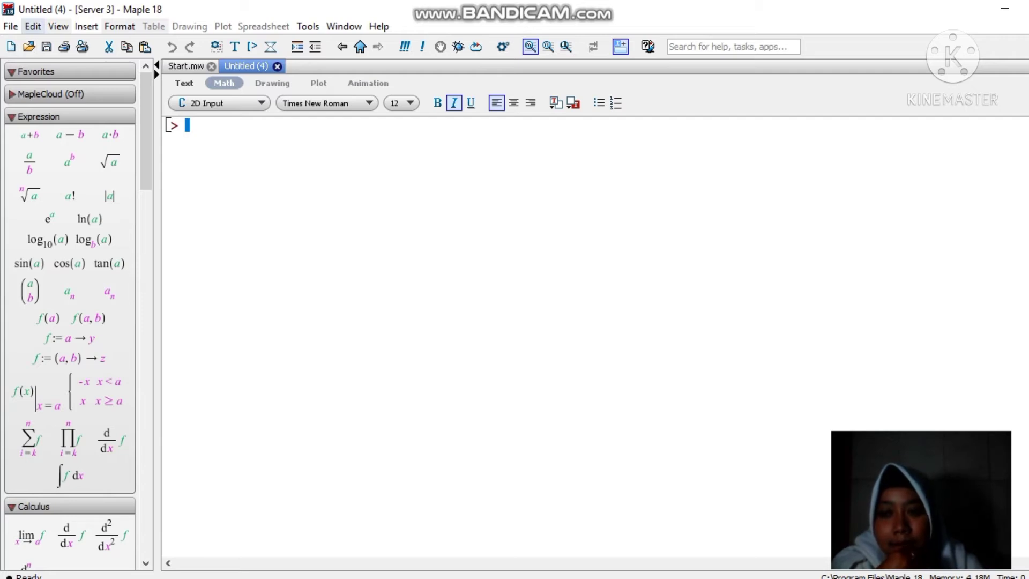
{"action": "left_click", "coordinate": [33, 26]}
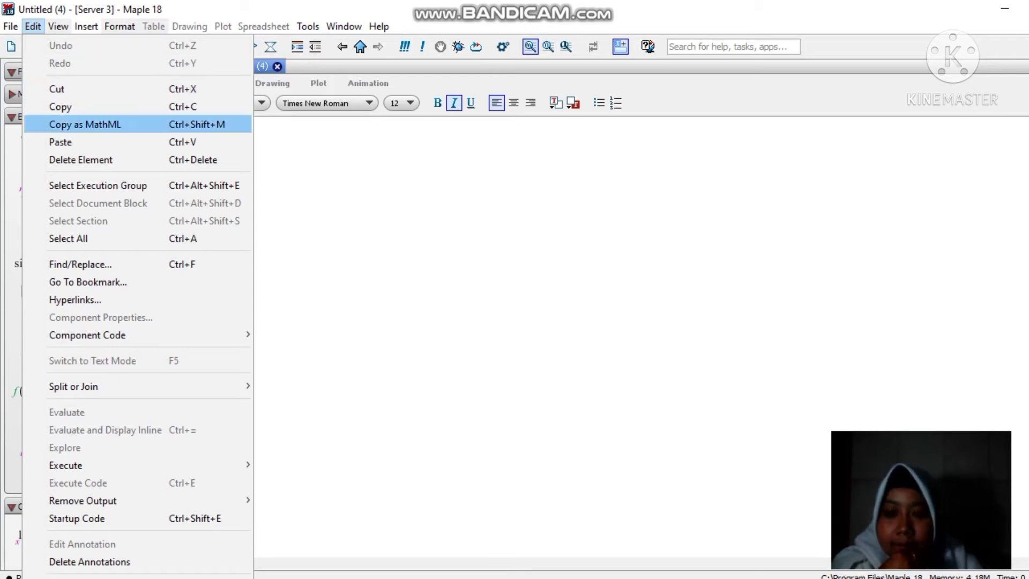
{"action": "key", "text": "Escape"}
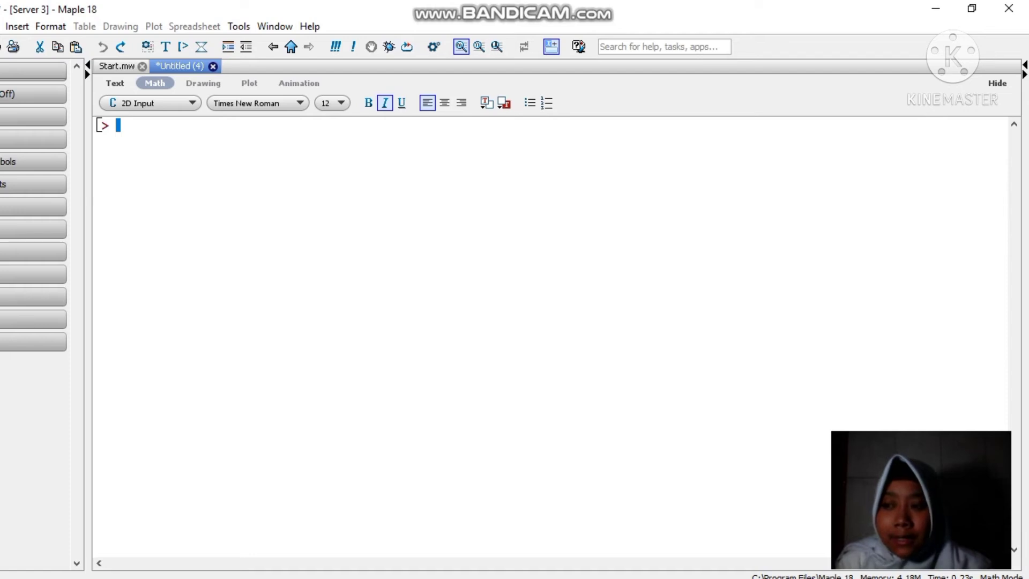
- Evaluate the sums 1 + 3 and 9 + 17 on two consecutive worksheet input lines
{"action": "type", "text": "1 "}
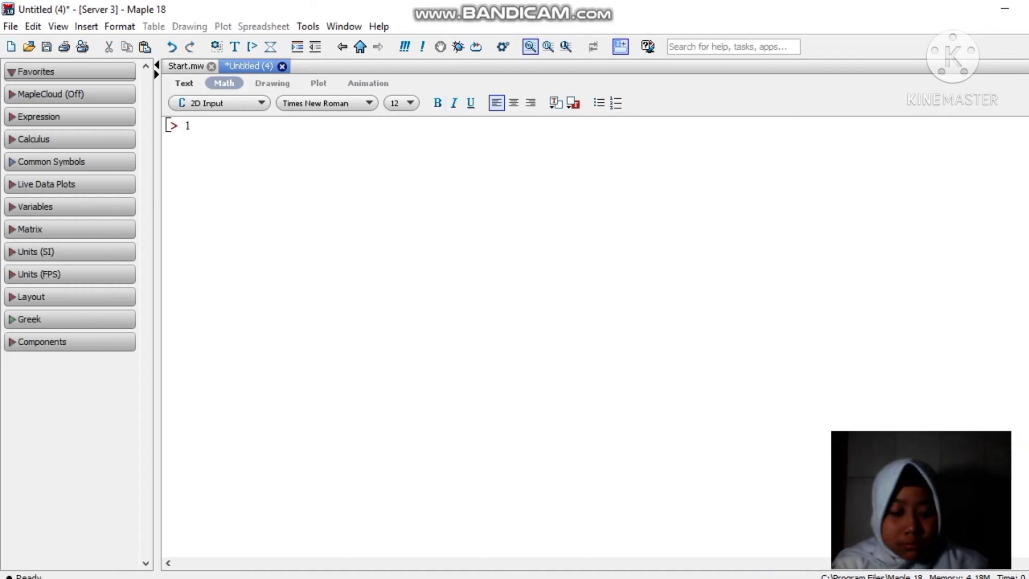
{"action": "type", "text": "+ 3"}
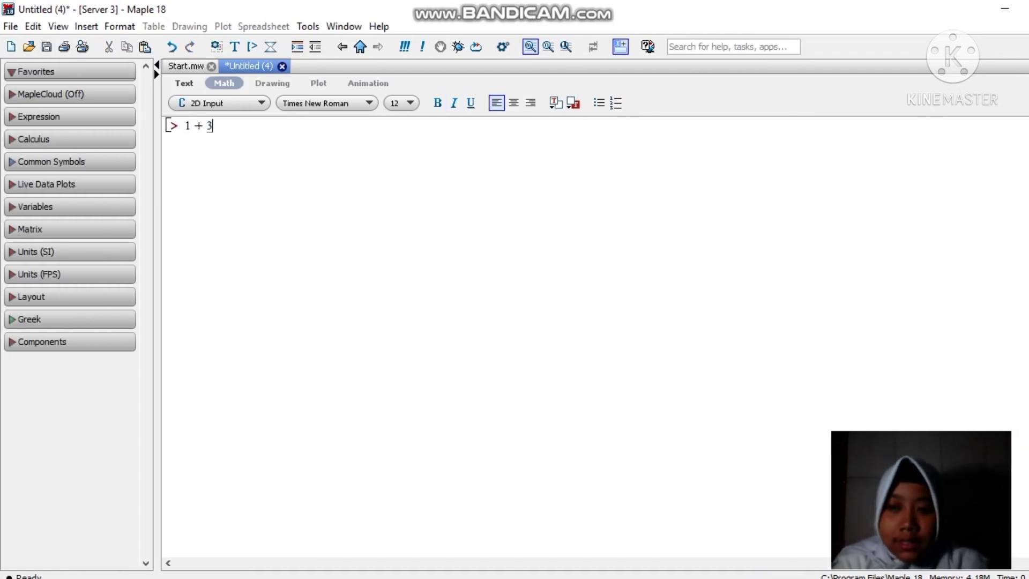
{"action": "key", "text": "Return"}
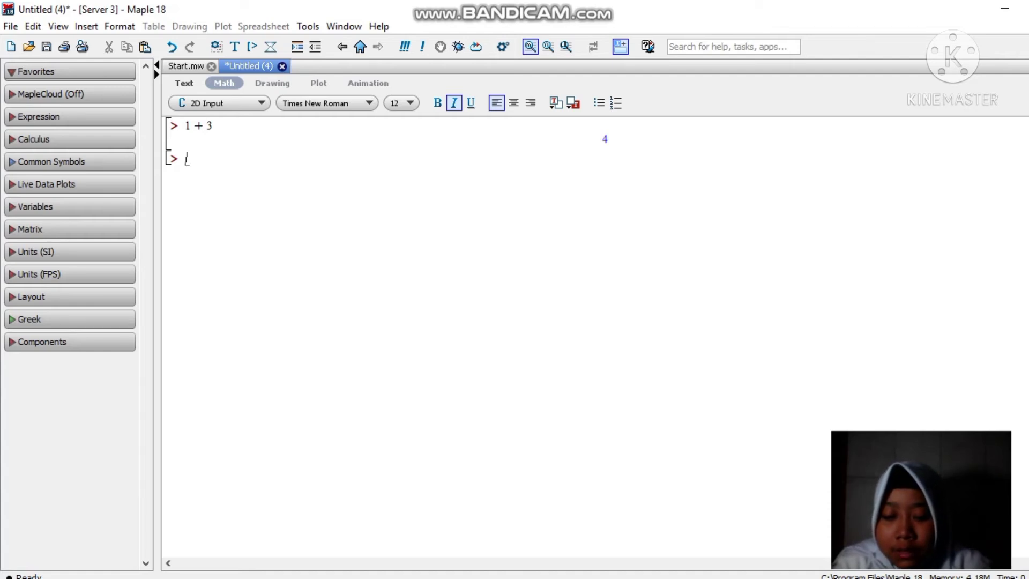
{"action": "type", "text": "9"}
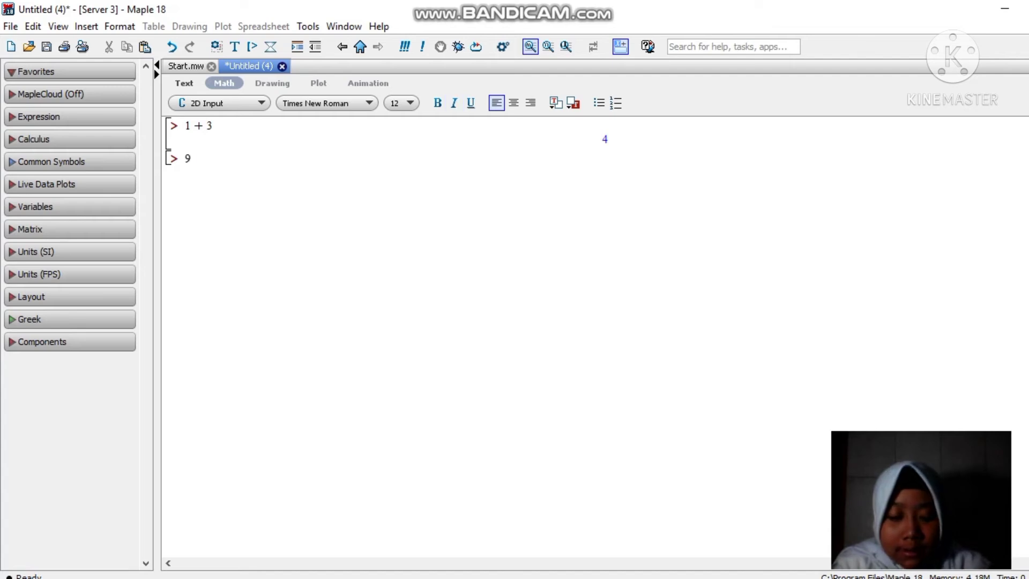
{"action": "type", "text": " + 17"}
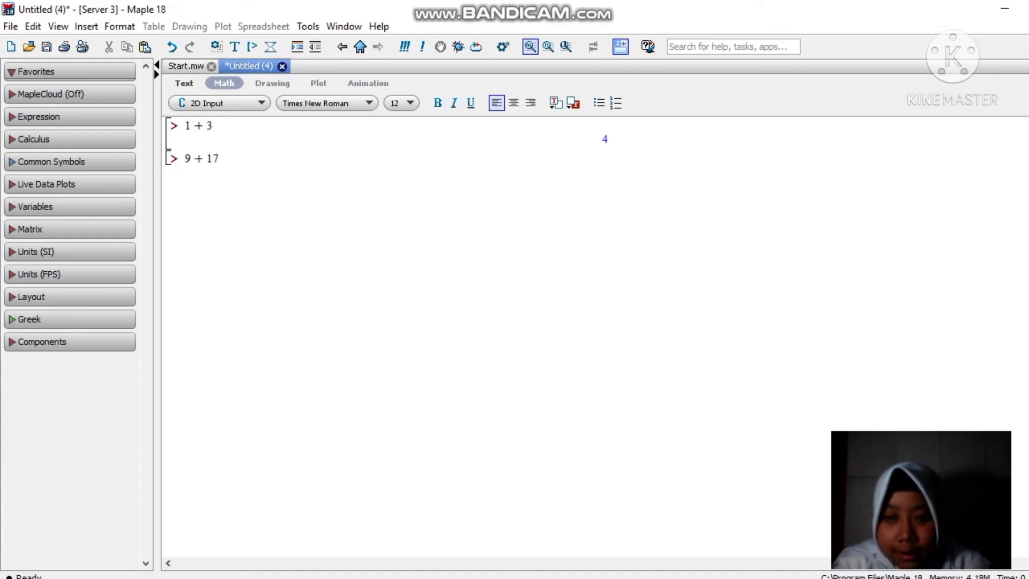
{"action": "key", "text": "Return"}
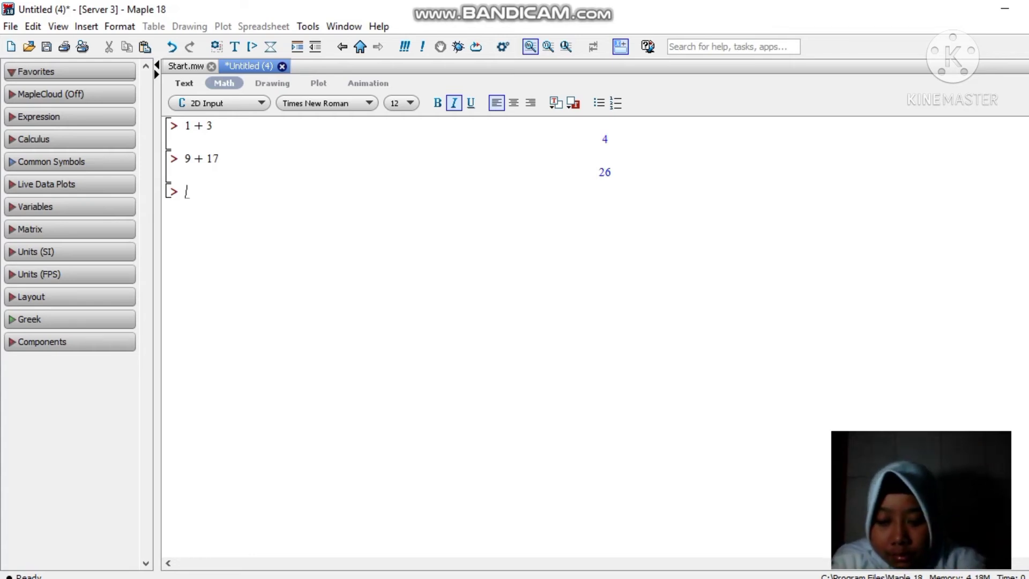
- Evaluate the sum 3 + 17 on the next worksheet input line
{"action": "type", "text": "3 "}
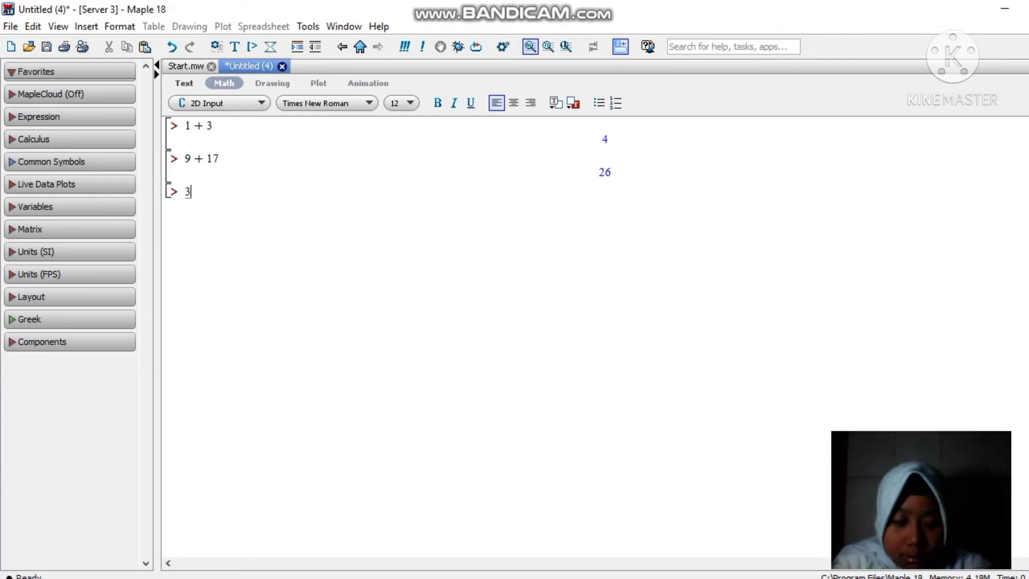
{"action": "type", "text": "+ "}
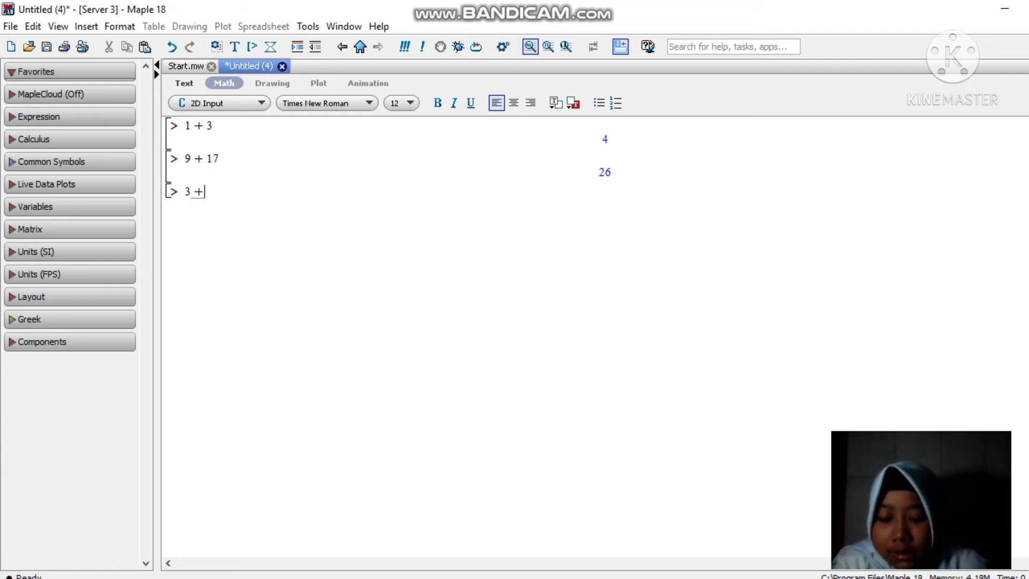
{"action": "type", "text": "17"}
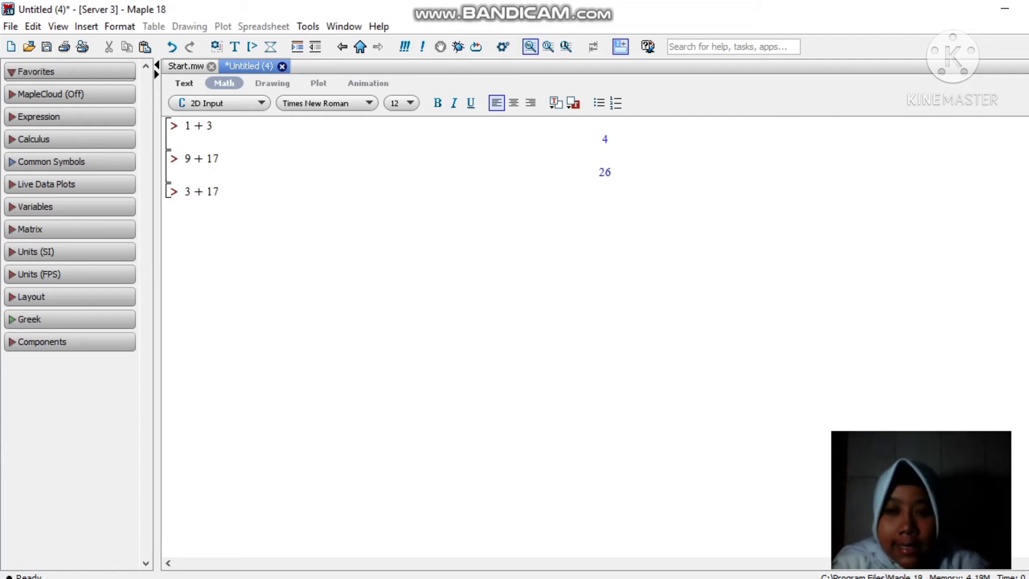
{"action": "key", "text": "Return"}
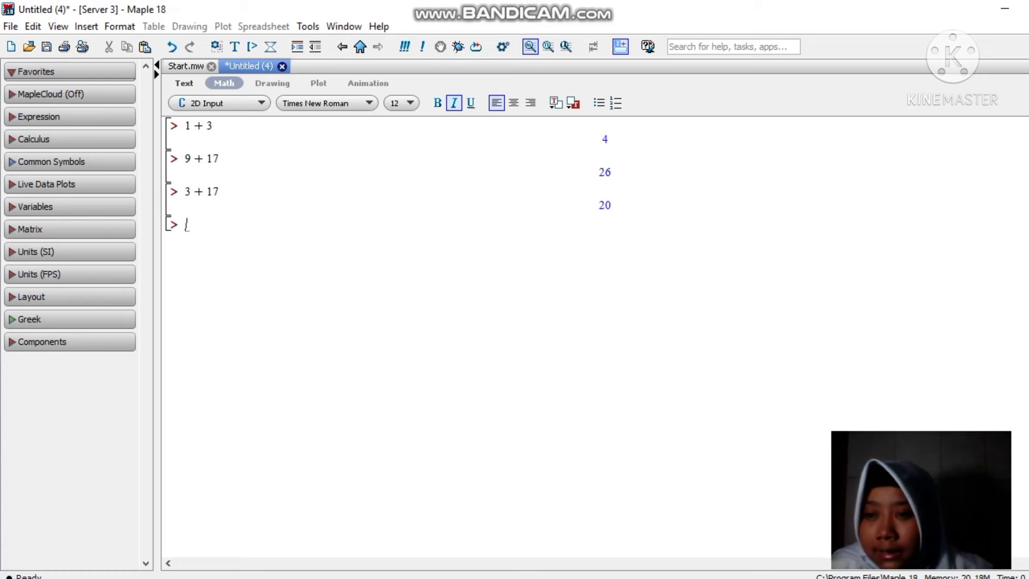
- Insert the addition expression template on the empty input line, fill it in as 1 + 3, and evaluate it
{"action": "left_click", "coordinate": [37, 117]}
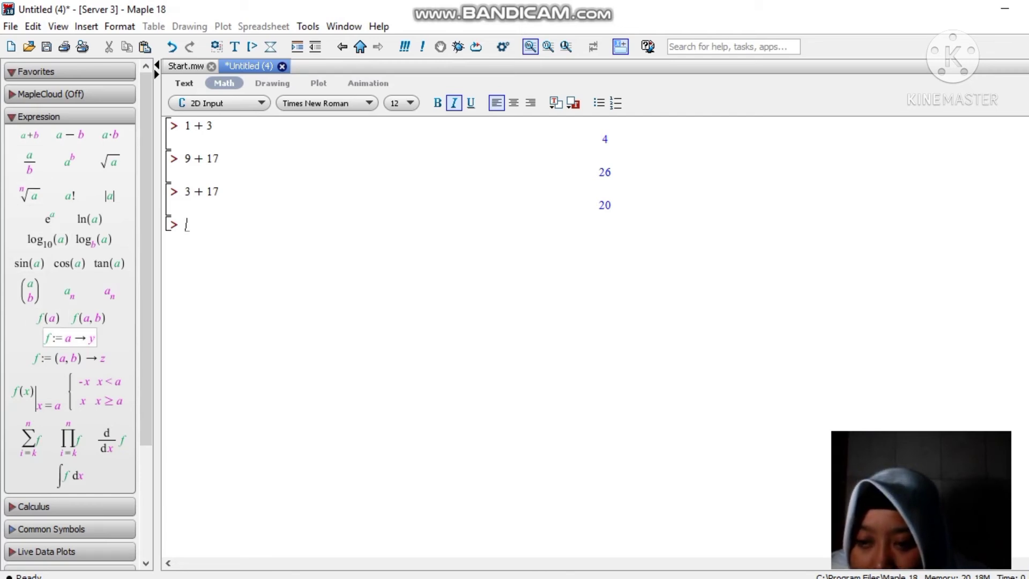
{"action": "scroll", "coordinate": [70, 343], "scroll_direction": "down", "scroll_amount": 3}
{"action": "scroll", "coordinate": [69, 353], "scroll_direction": "up", "scroll_amount": 3}
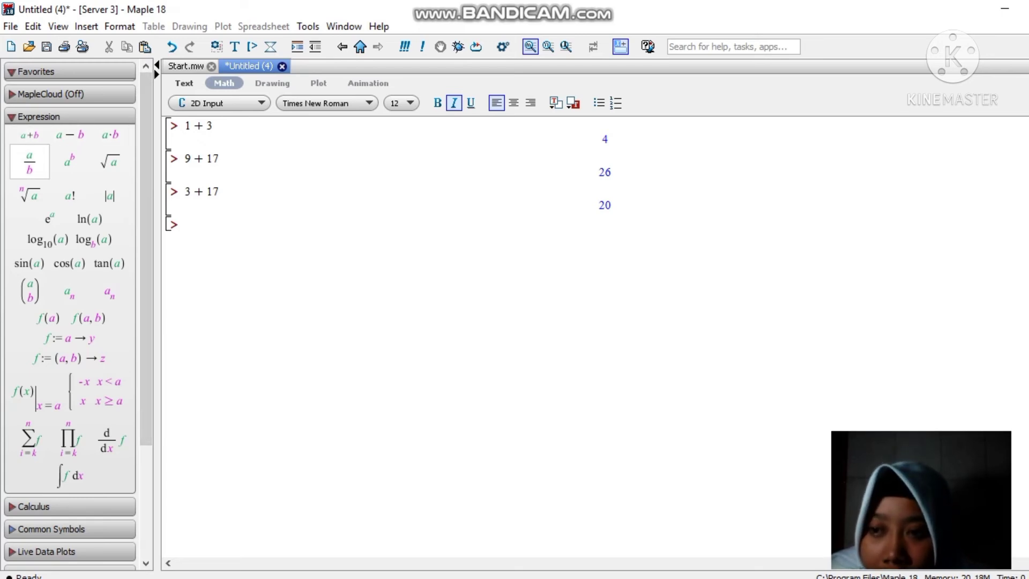
{"action": "left_click", "coordinate": [30, 134]}
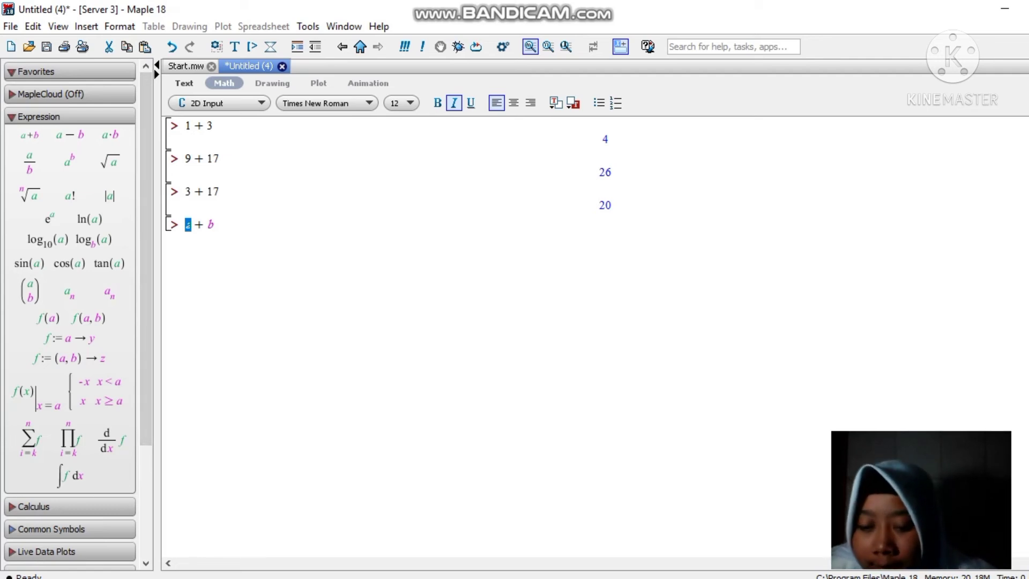
{"action": "type", "text": "1"}
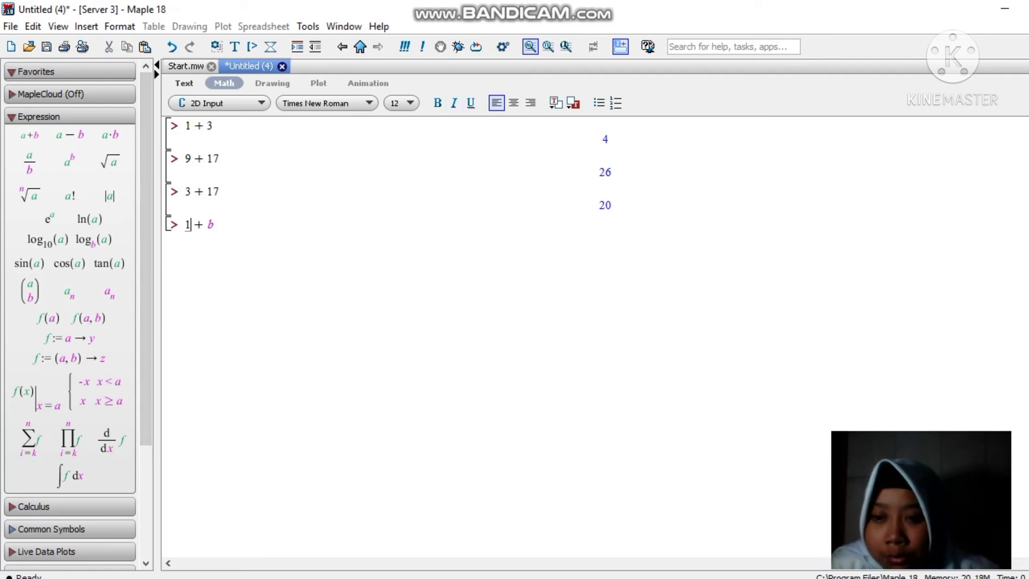
{"action": "key", "text": "Tab"}
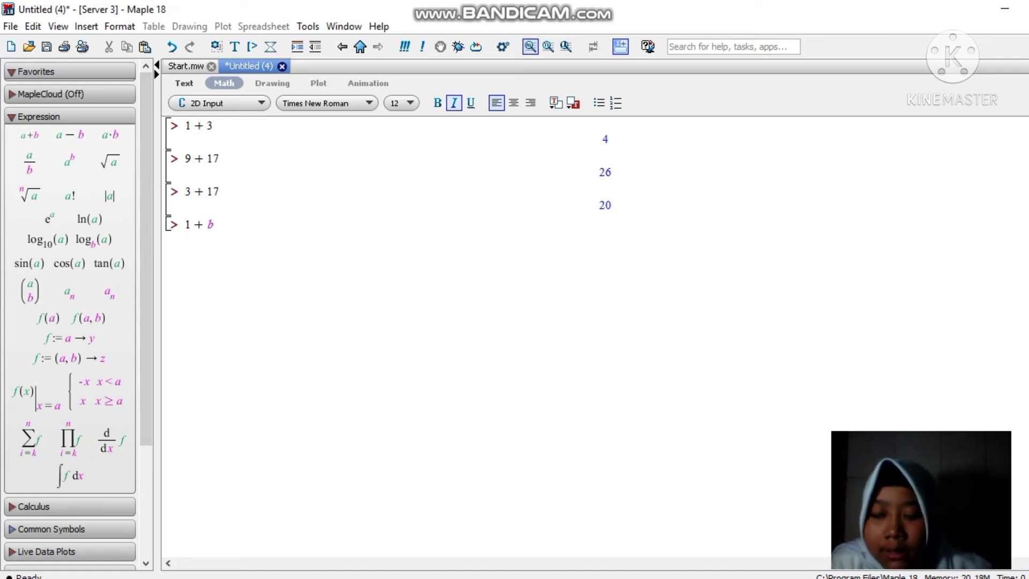
{"action": "key", "text": "BackSpace"}
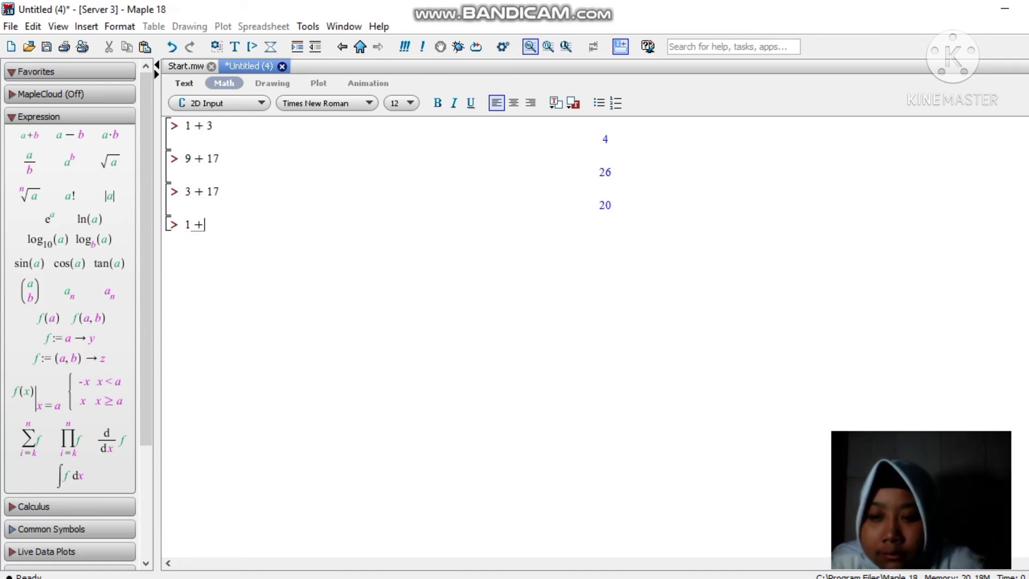
{"action": "type", "text": "3"}
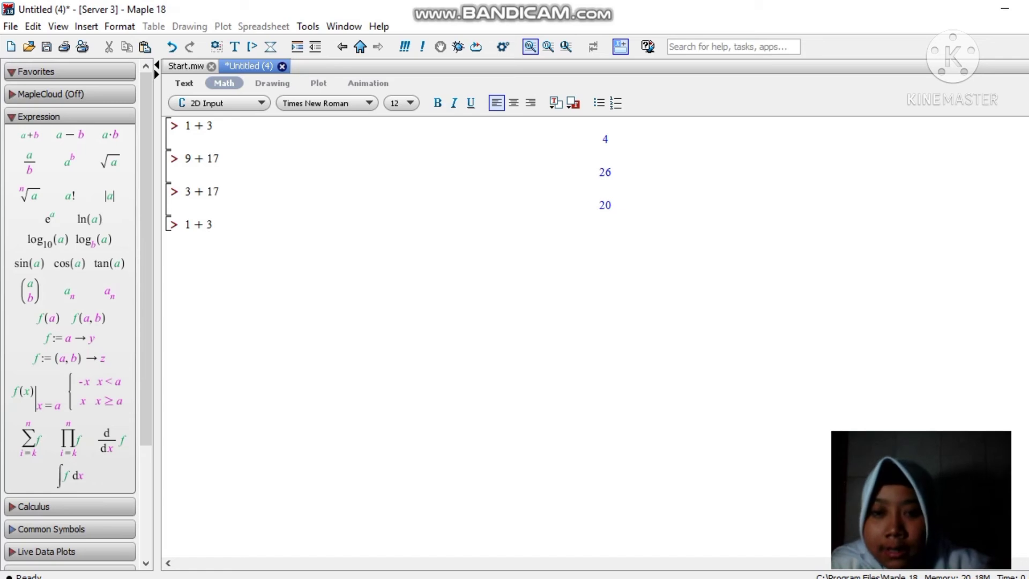
{"action": "key", "text": "Return"}
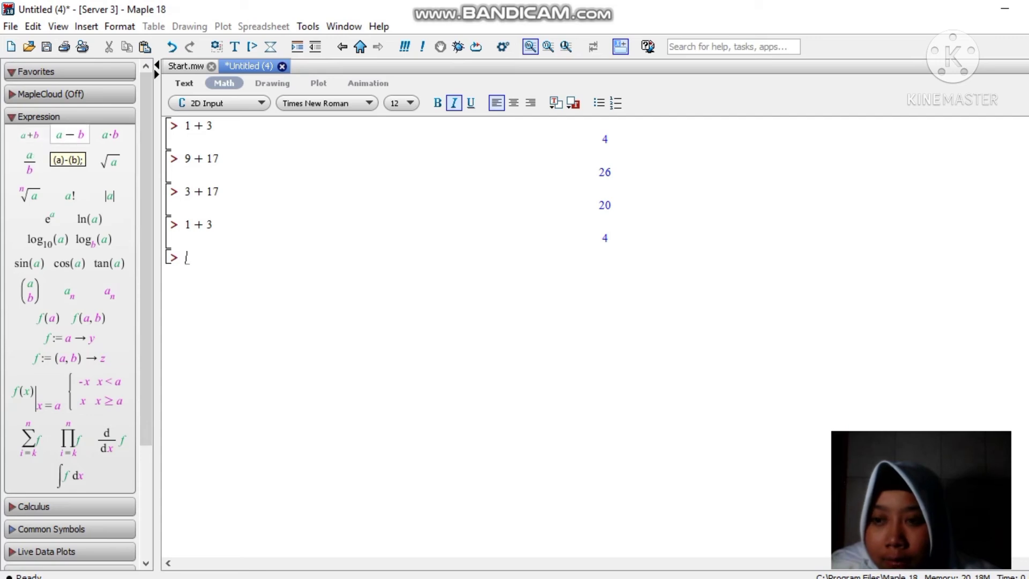
- Insert the subtraction expression template on the next input line, fill it in as 15 − 9, and evaluate it
{"action": "left_click", "coordinate": [69, 134]}
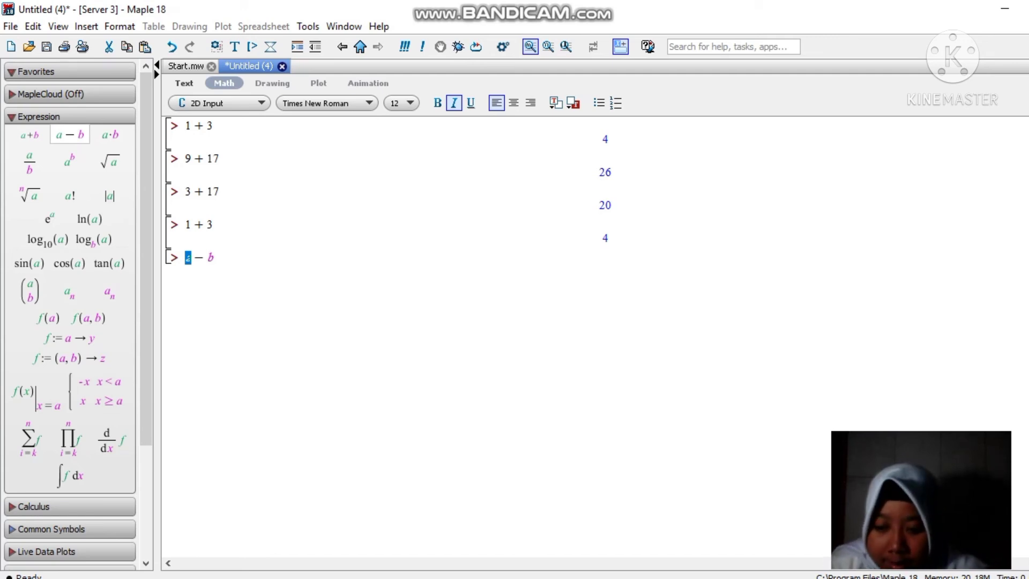
{"action": "type", "text": "1"}
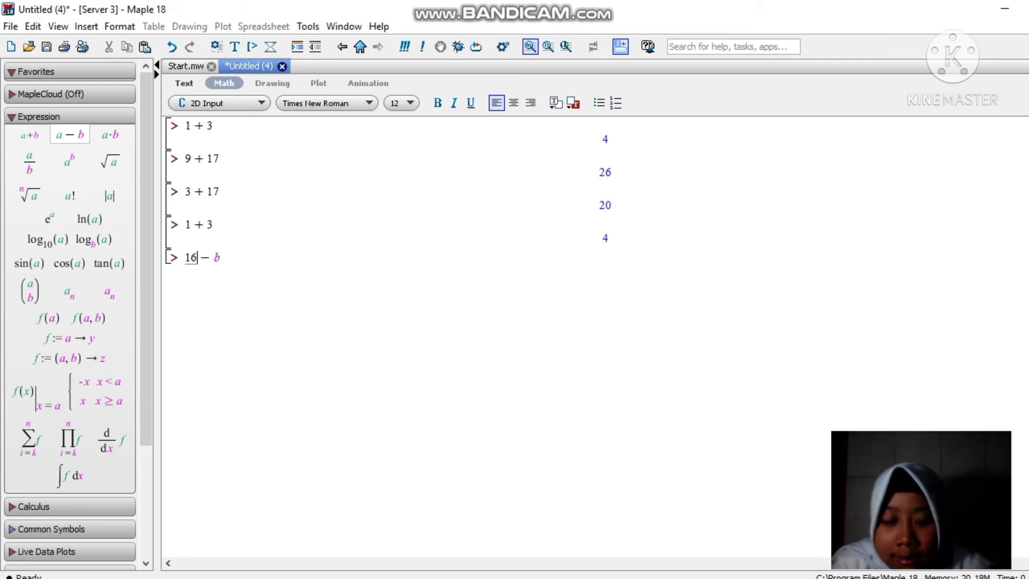
{"action": "type", "text": "5"}
{"action": "key", "text": "Tab"}
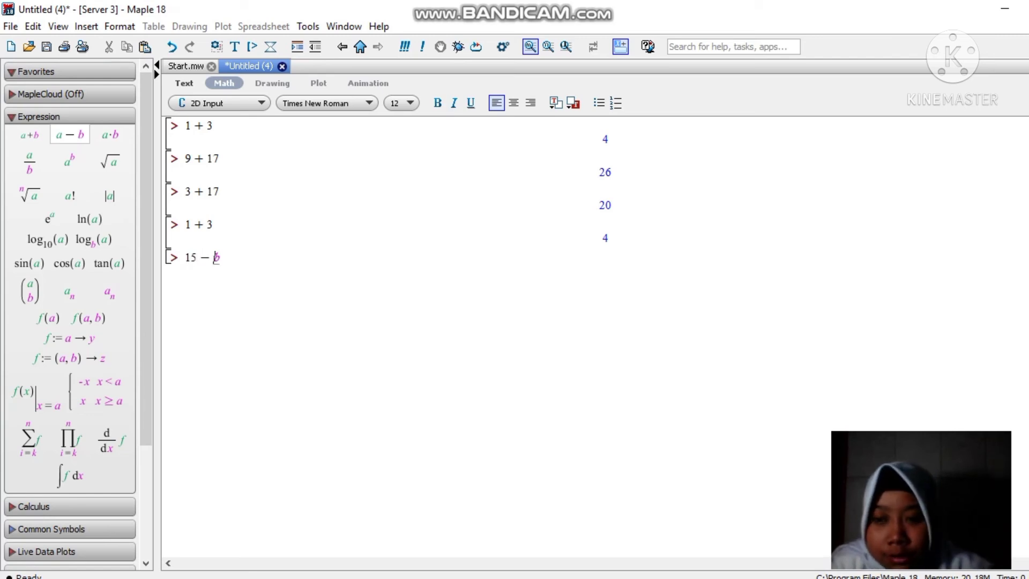
{"action": "key", "text": "BackSpace"}
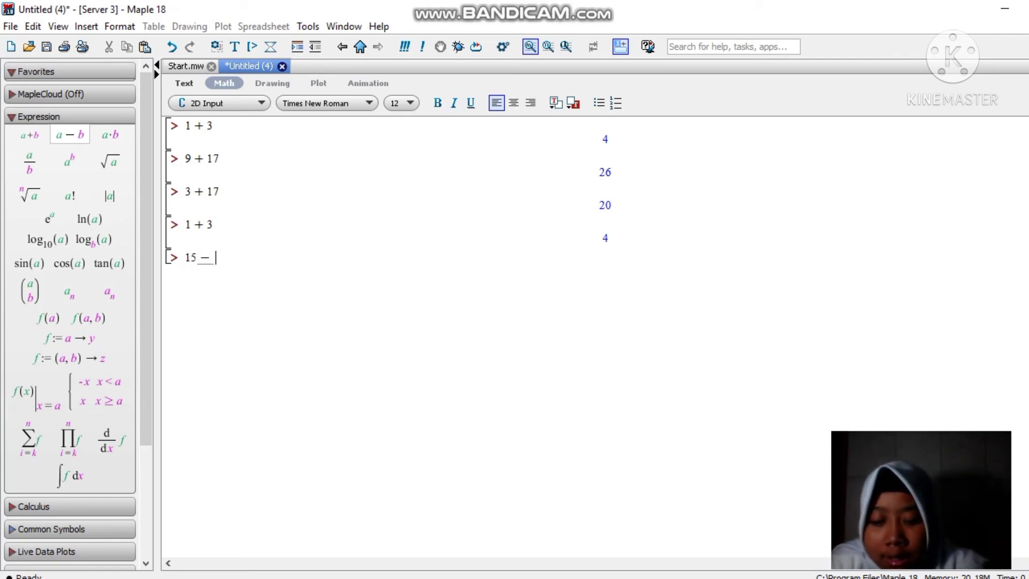
{"action": "type", "text": "9"}
{"action": "key", "text": "Return"}
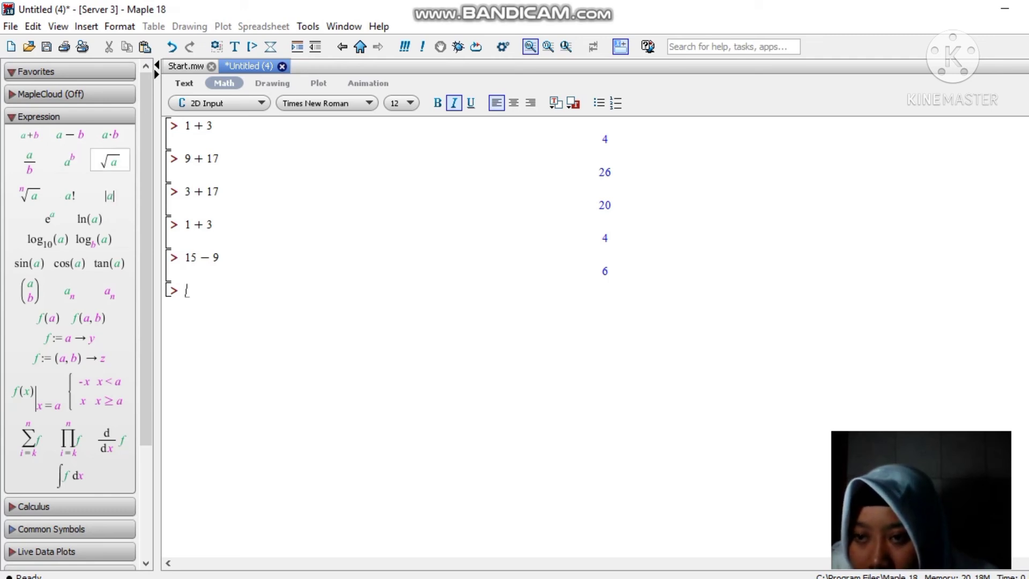
- Insert the power expression template with base 2 and exponent 8 on the next input line, and evaluate it
{"action": "left_click", "coordinate": [69, 160]}
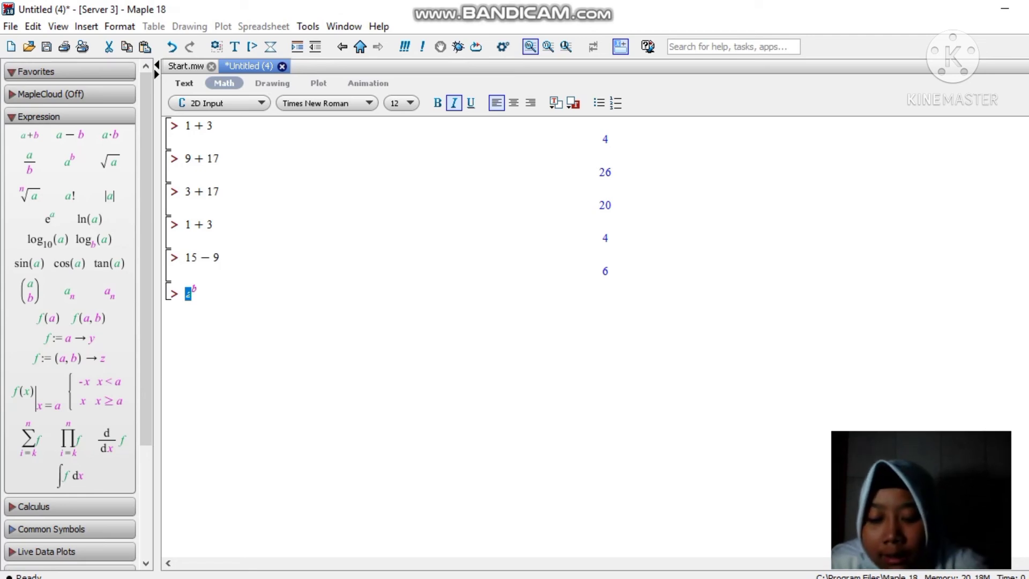
{"action": "type", "text": "2"}
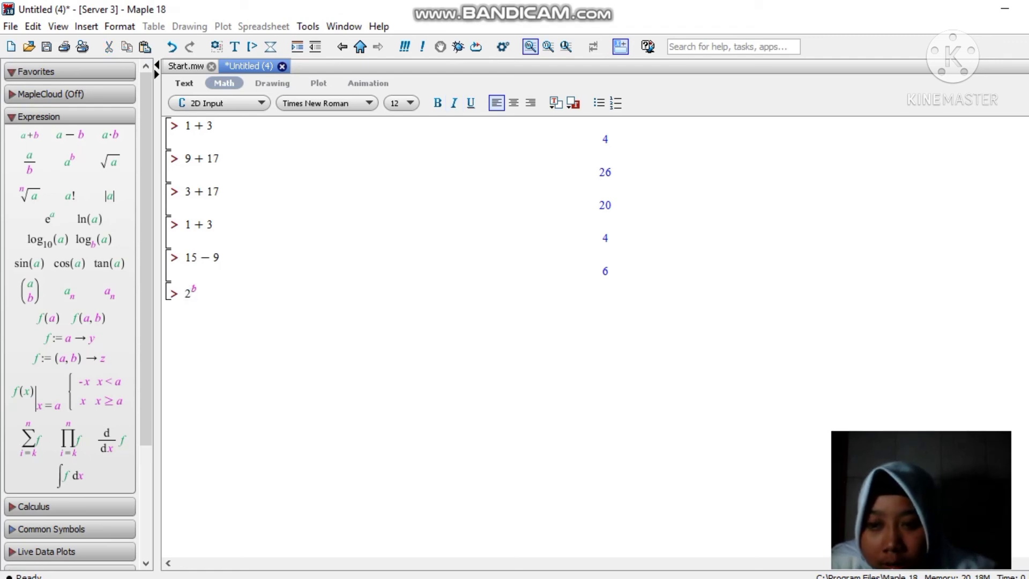
{"action": "key", "text": "Tab"}
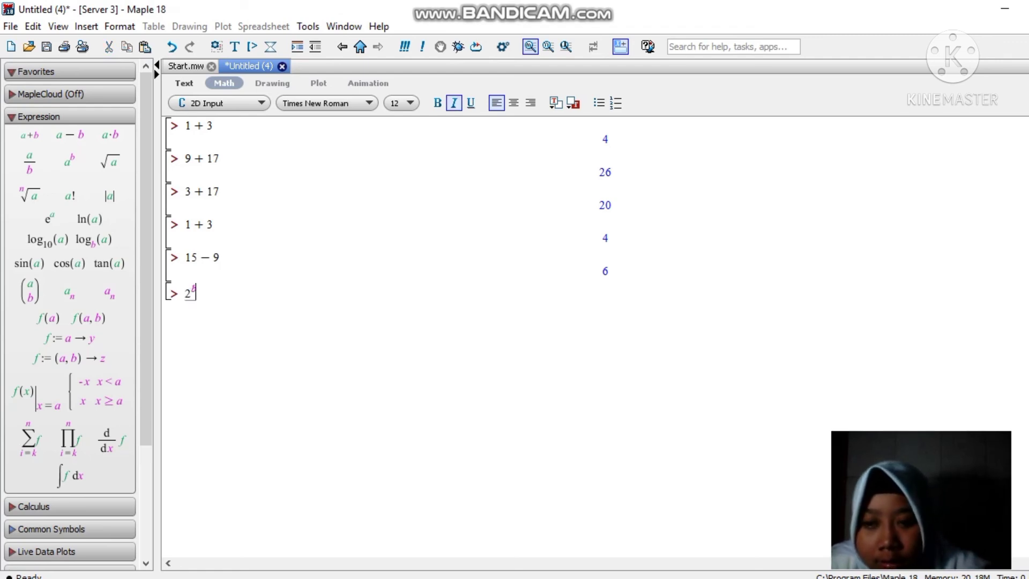
{"action": "key", "text": "BackSpace"}
{"action": "type", "text": "8"}
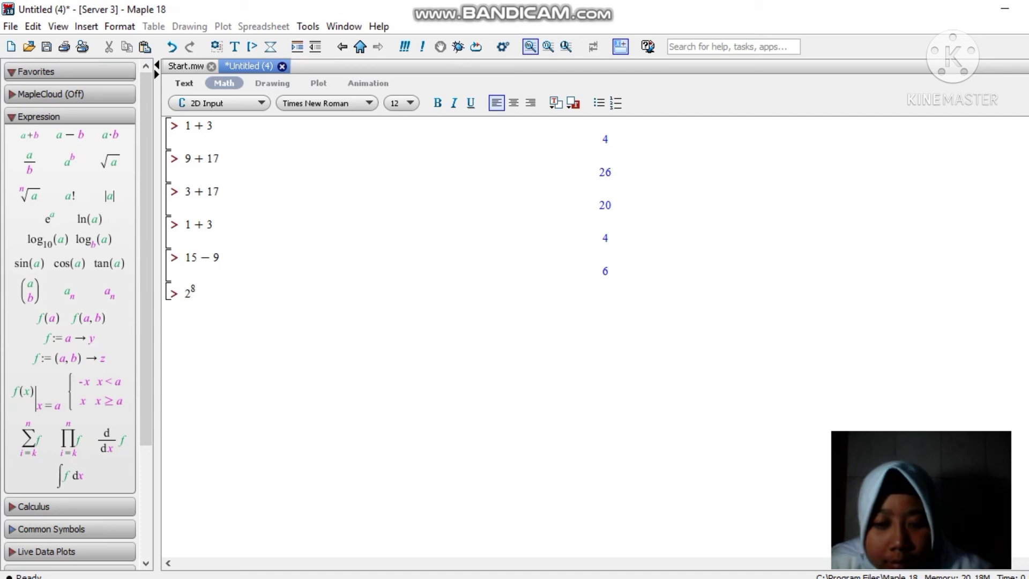
{"action": "key", "text": "Return"}
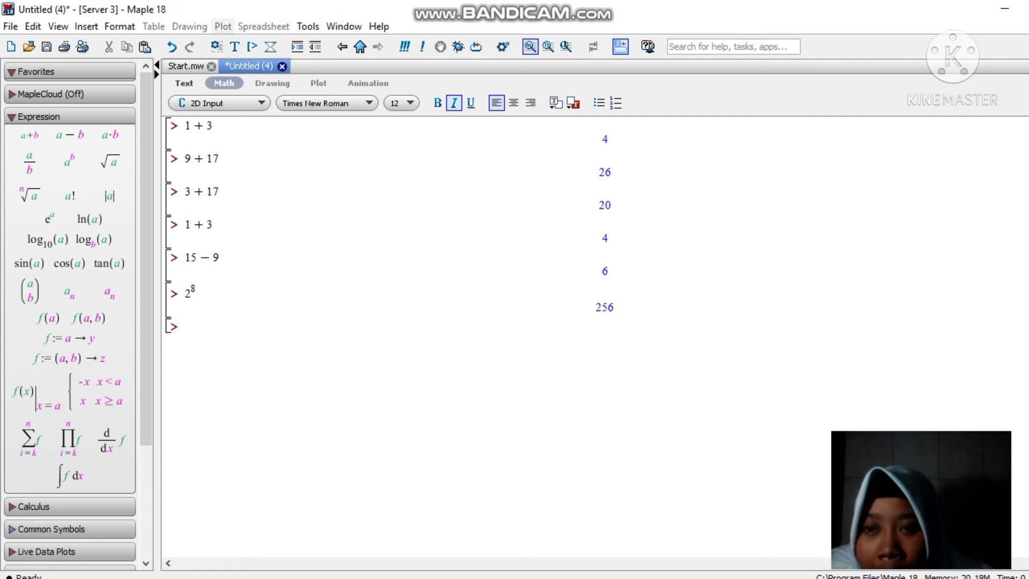
- Add a plain text paragraph below the last input line reading "tentukan hasil dari 18+30"
{"action": "left_click", "coordinate": [234, 47]}
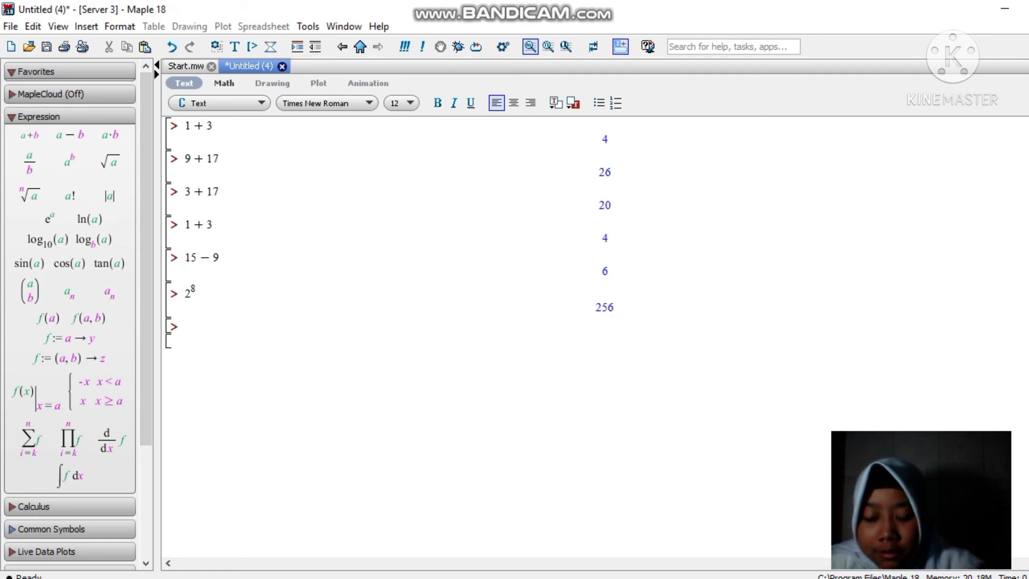
{"action": "type", "text": "tentuka"}
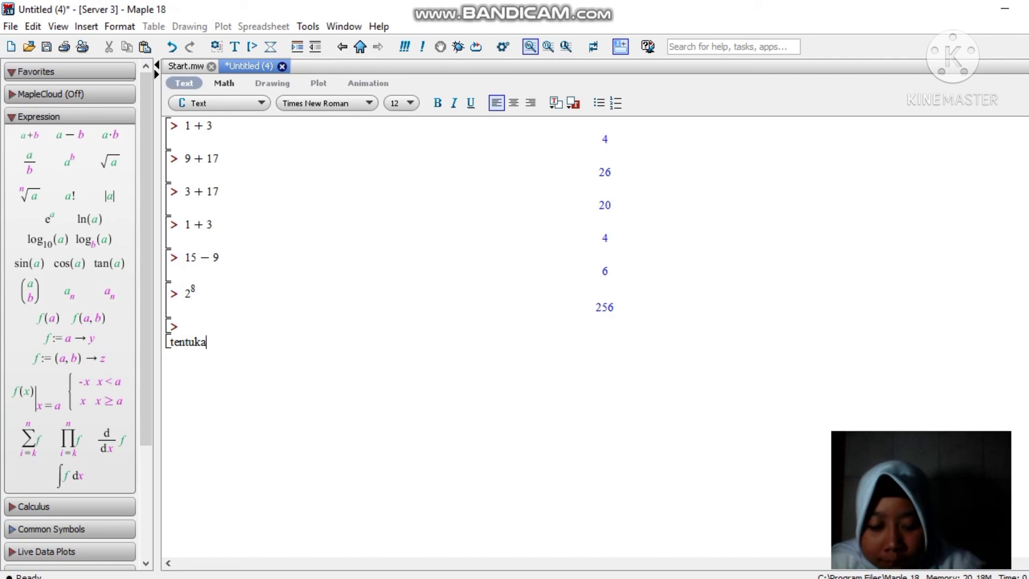
{"action": "type", "text": "n has"}
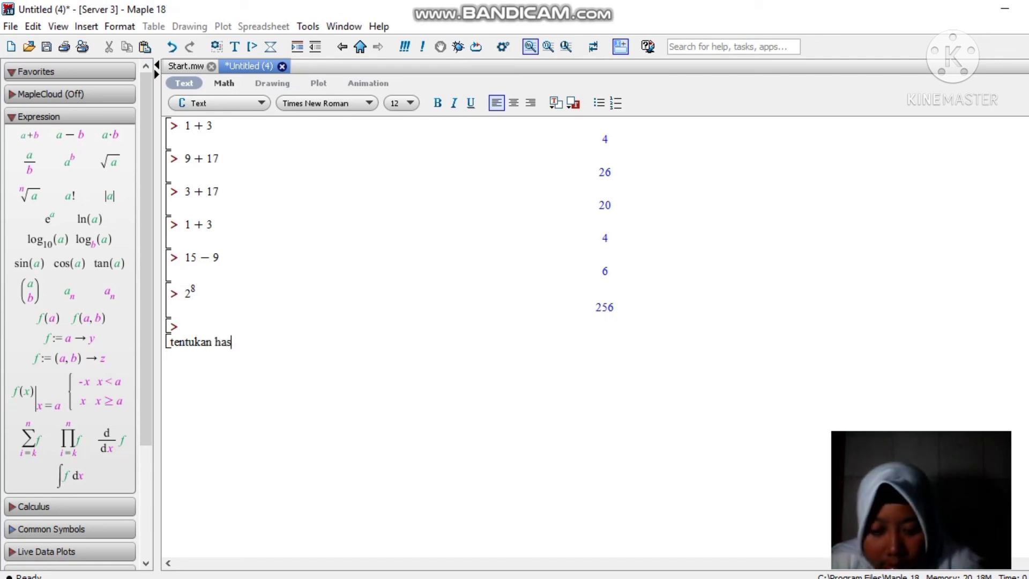
{"action": "type", "text": "il "}
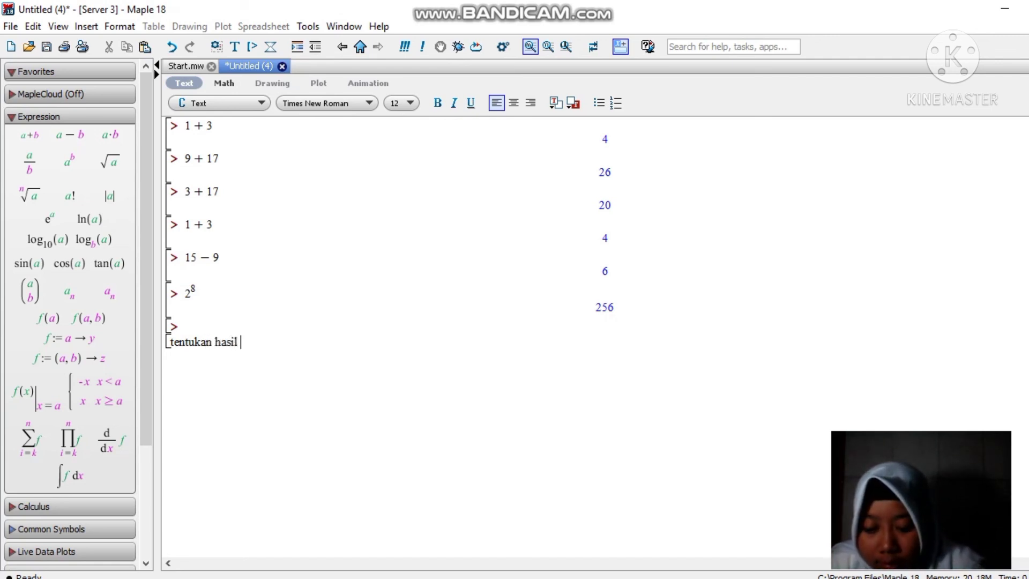
{"action": "type", "text": "dari "}
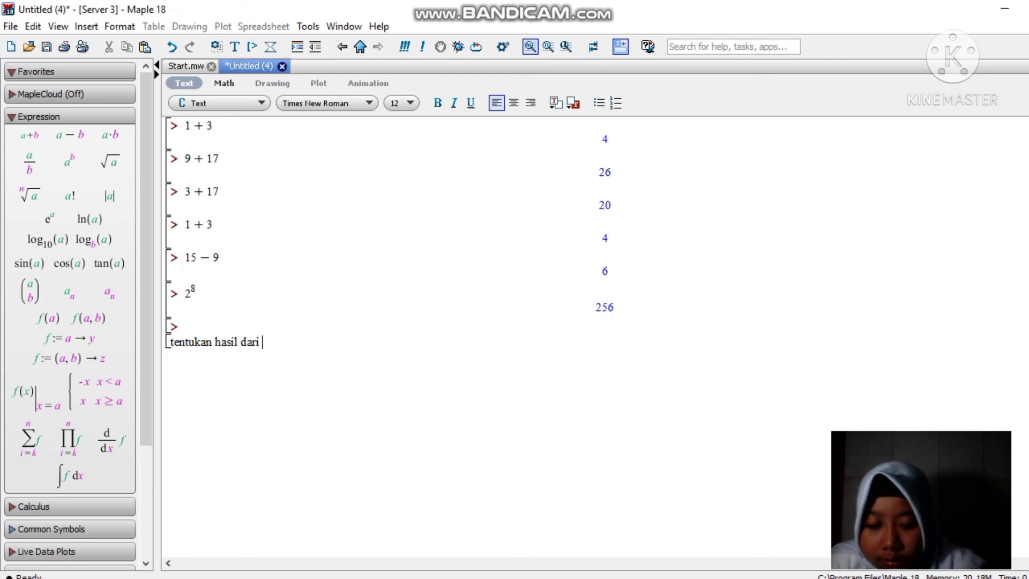
{"action": "type", "text": "18"}
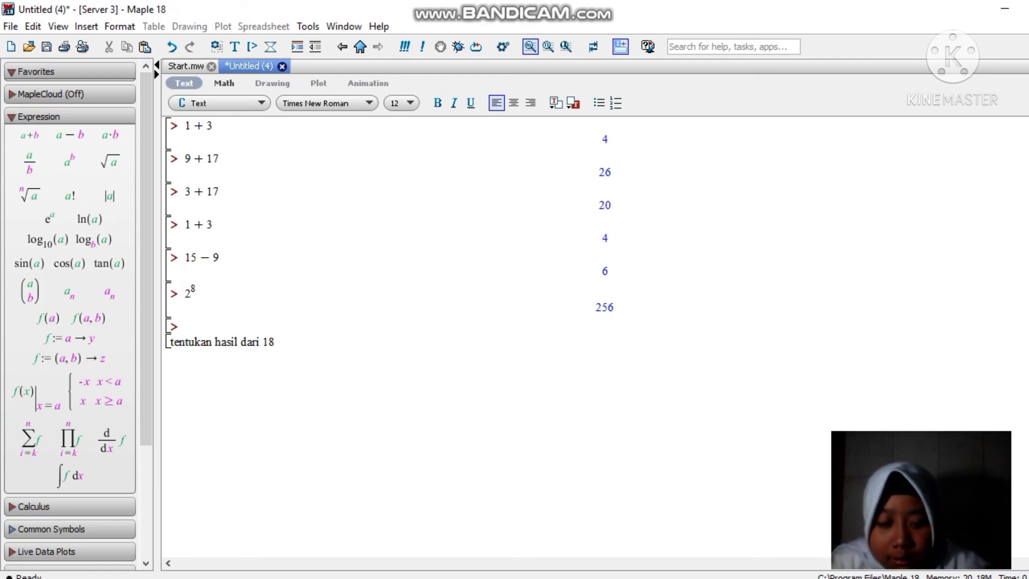
{"action": "type", "text": "+"}
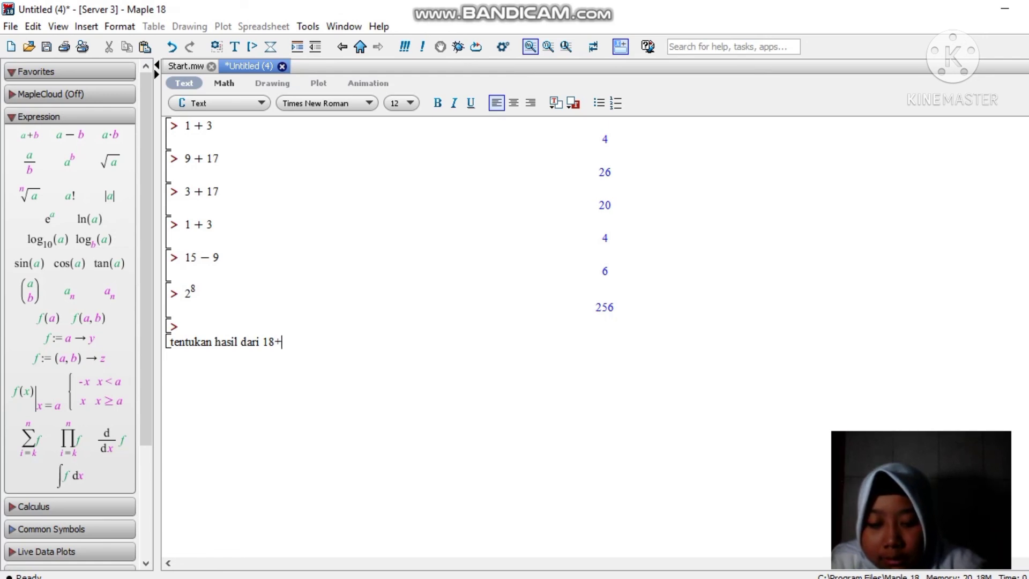
{"action": "type", "text": "6"}
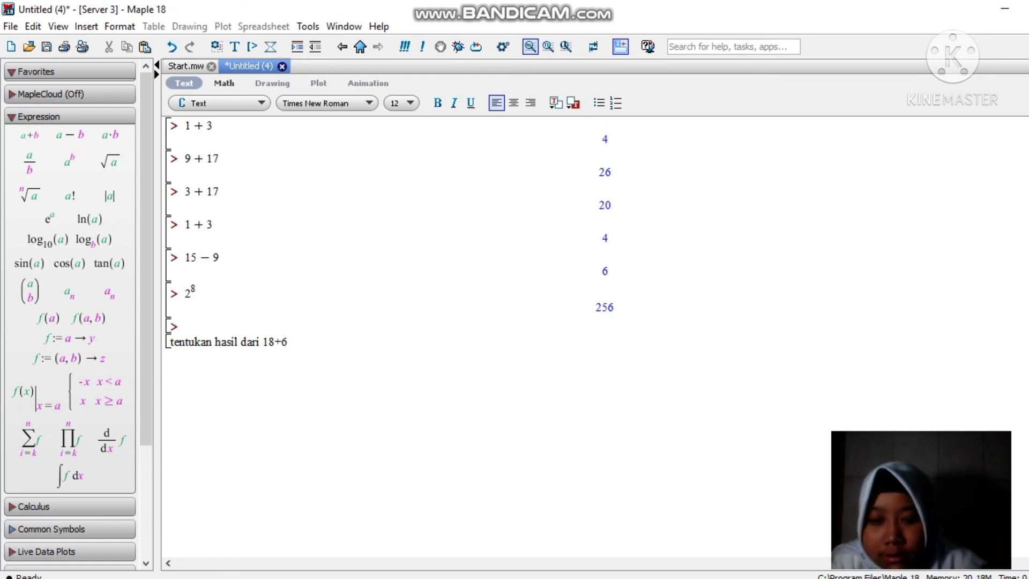
{"action": "key", "text": "BackSpace"}
{"action": "type", "text": "30"}
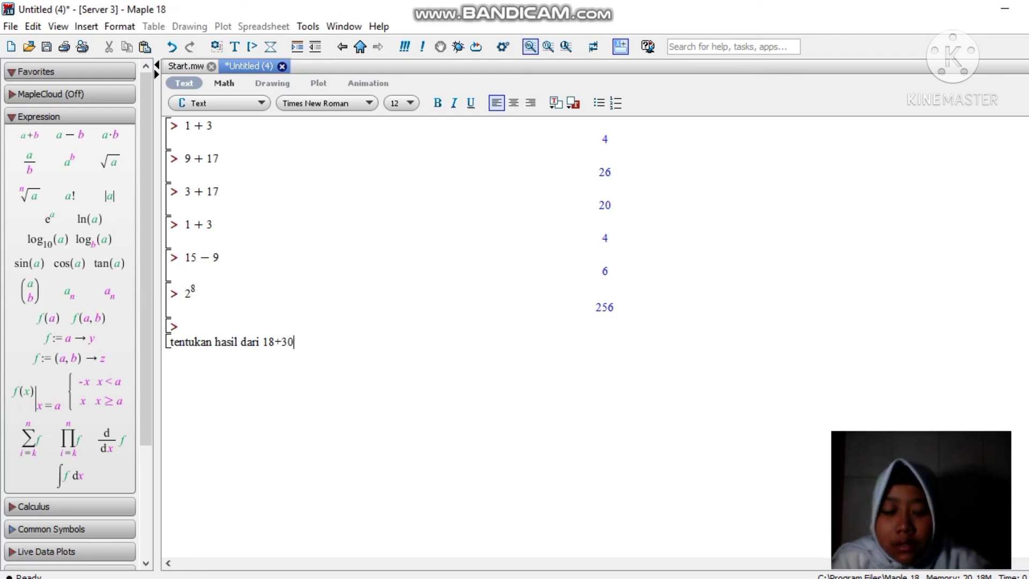
{"action": "key", "text": "Return"}
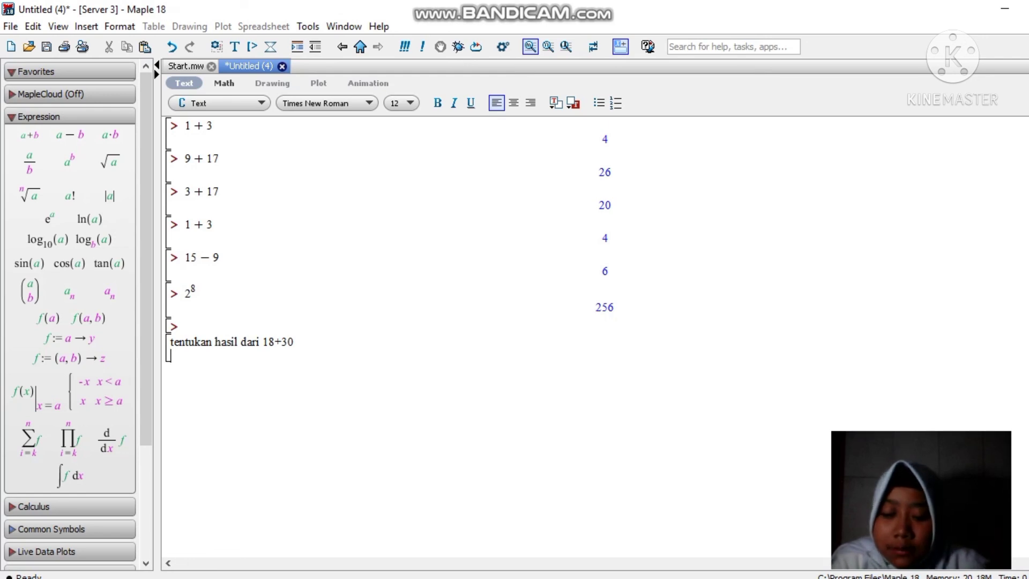
- Write the question "berapakah akar dari 100?" as the second line of the text paragraph
{"action": "type", "text": "berapak"}
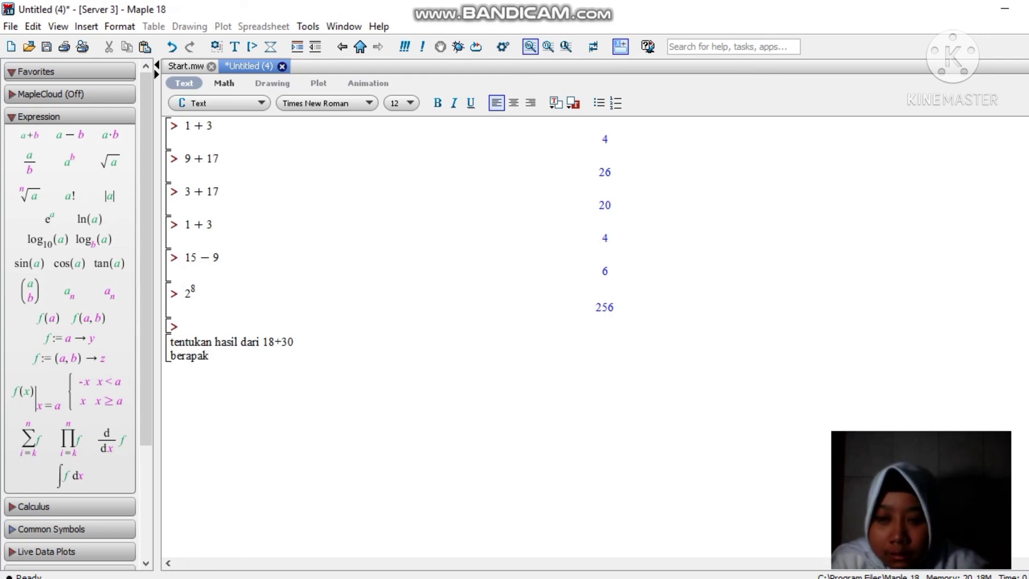
{"action": "type", "text": "ah akar"}
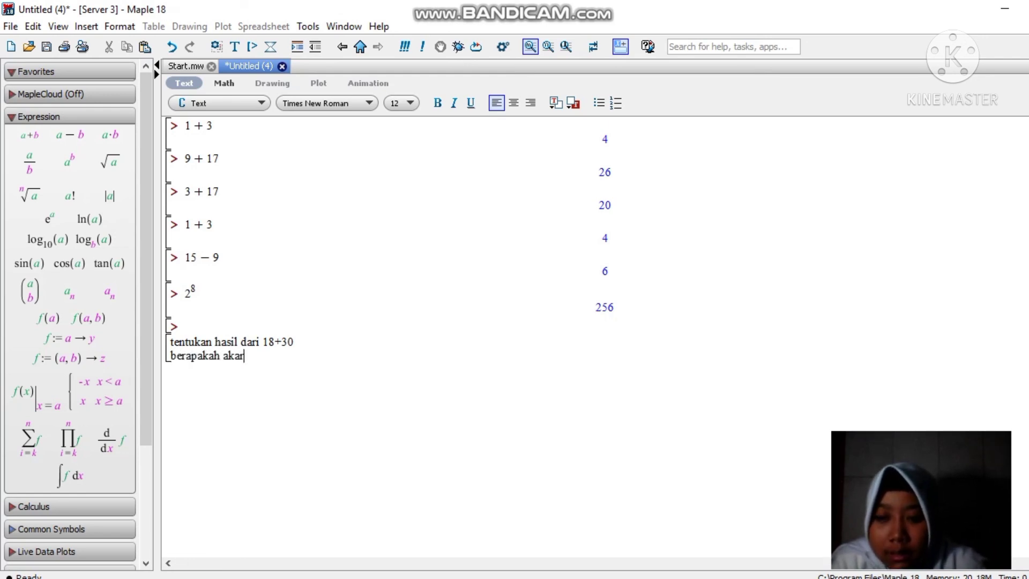
{"action": "type", "text": " dari "}
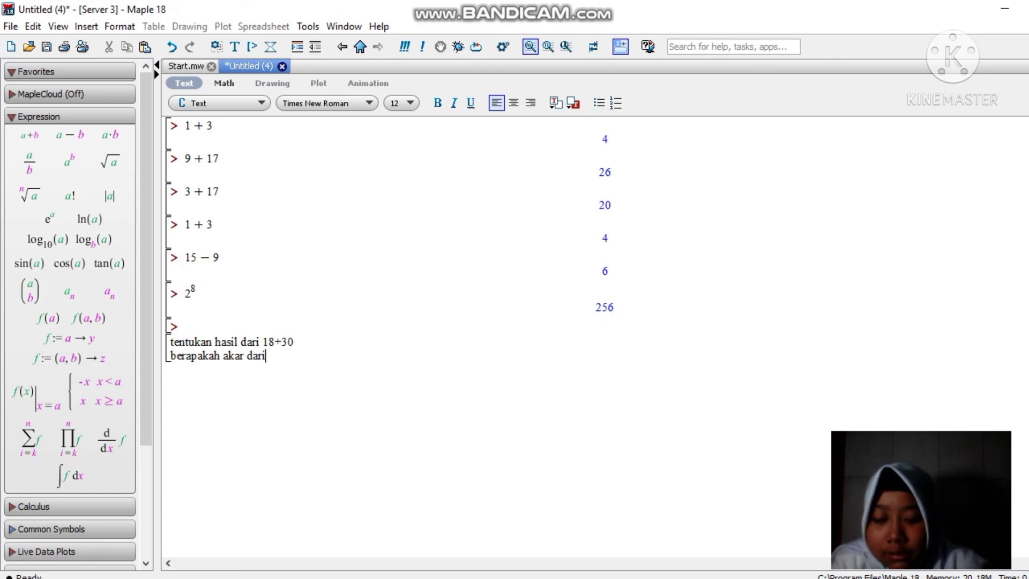
{"action": "type", "text": "100"}
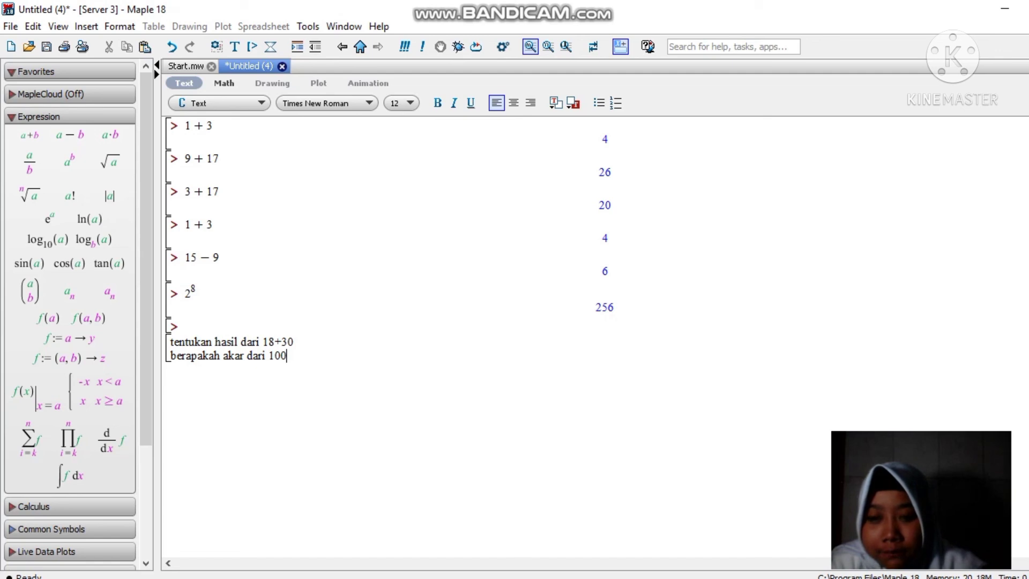
{"action": "type", "text": "?"}
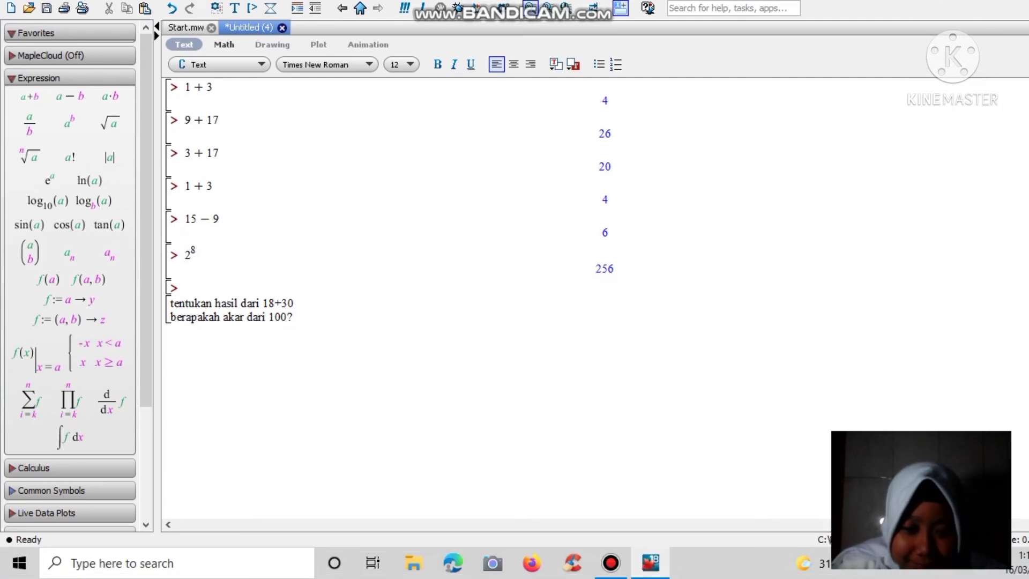
{"action": "mouse_move", "coordinate": [650, 563]}
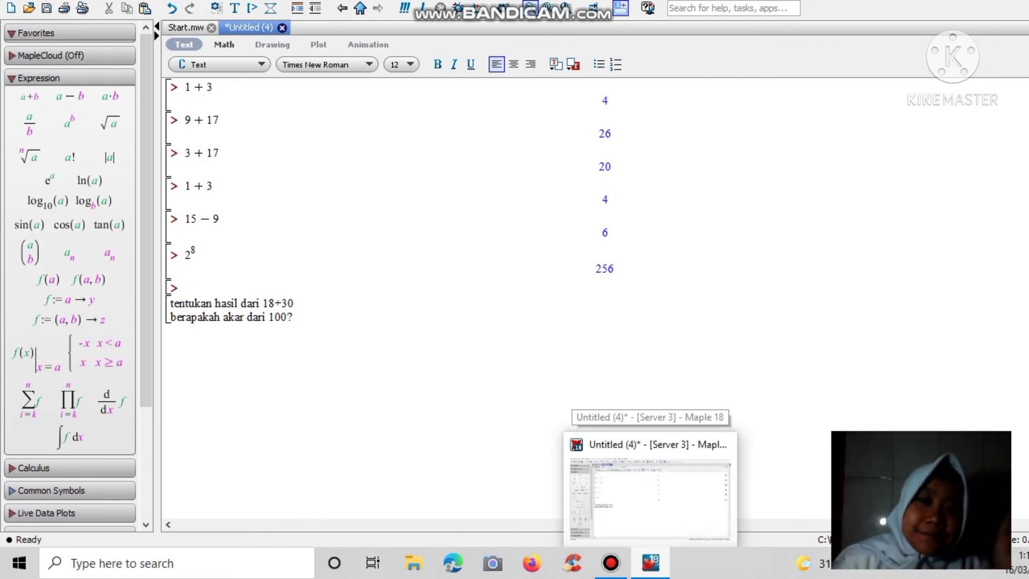